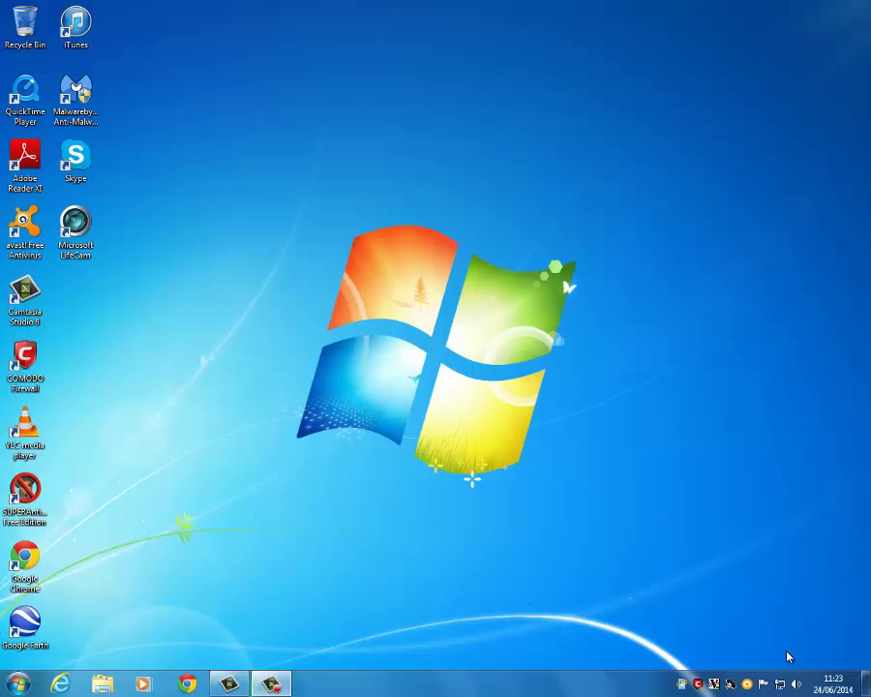
Show Local Area Connection 2's details from Network and Sharing Center, revealing default gateway 192.168.0.1
{"action": "left_click", "coordinate": [780, 686]}
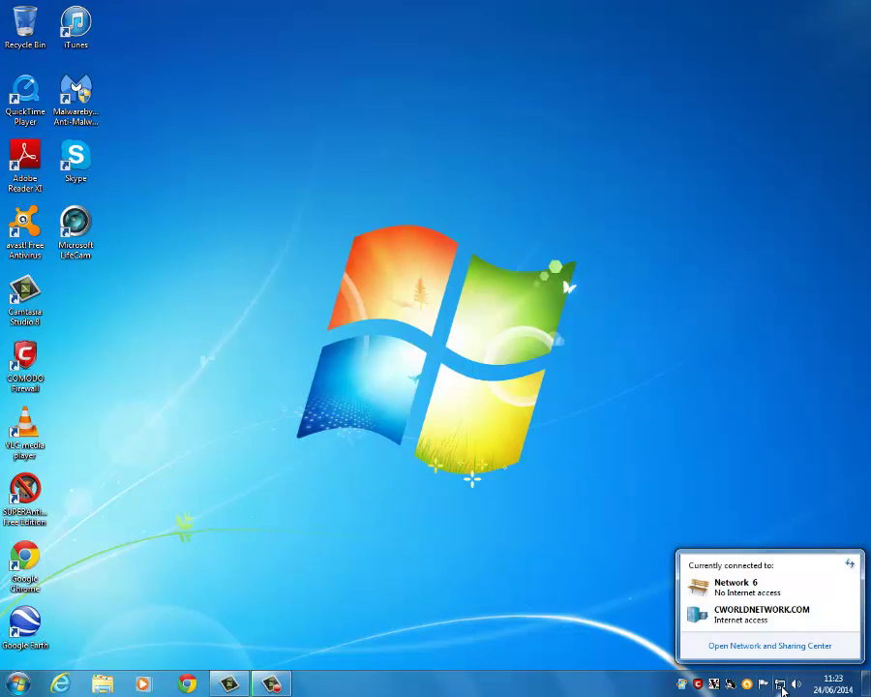
{"action": "right_click", "coordinate": [782, 686]}
{"action": "left_click", "coordinate": [779, 678]}
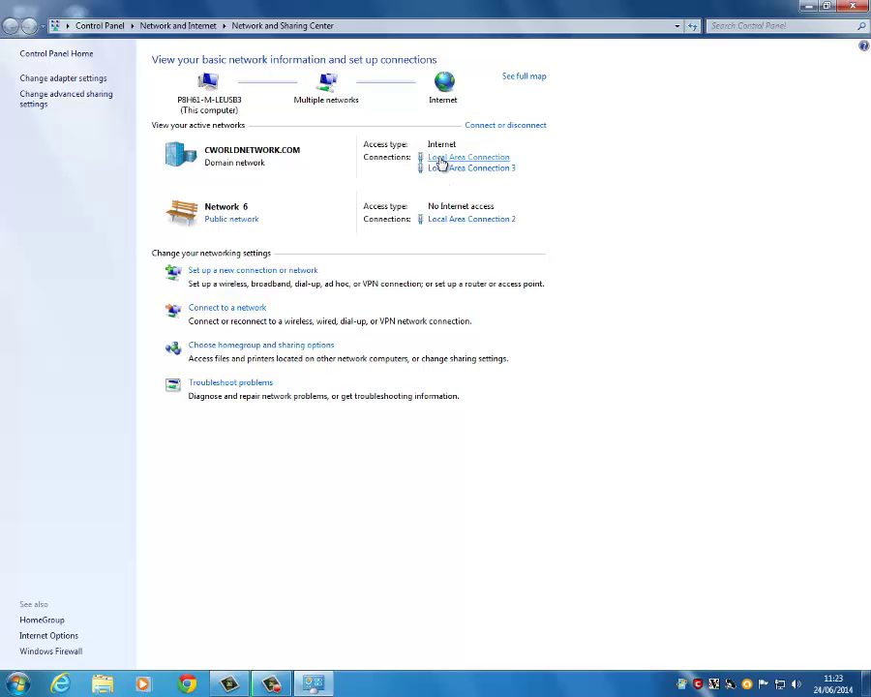
{"action": "left_click", "coordinate": [462, 222]}
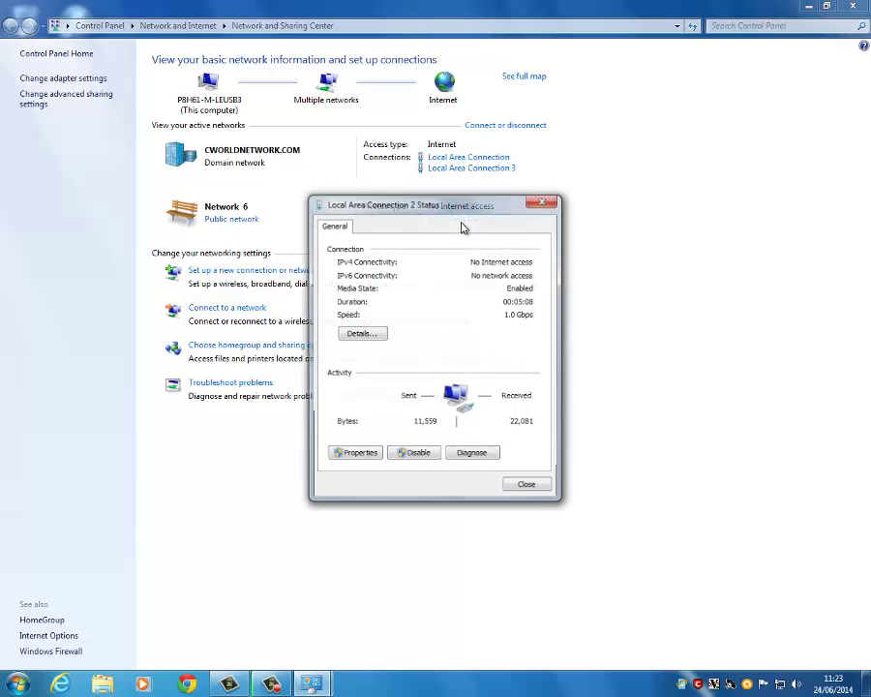
{"action": "left_click", "coordinate": [374, 333]}
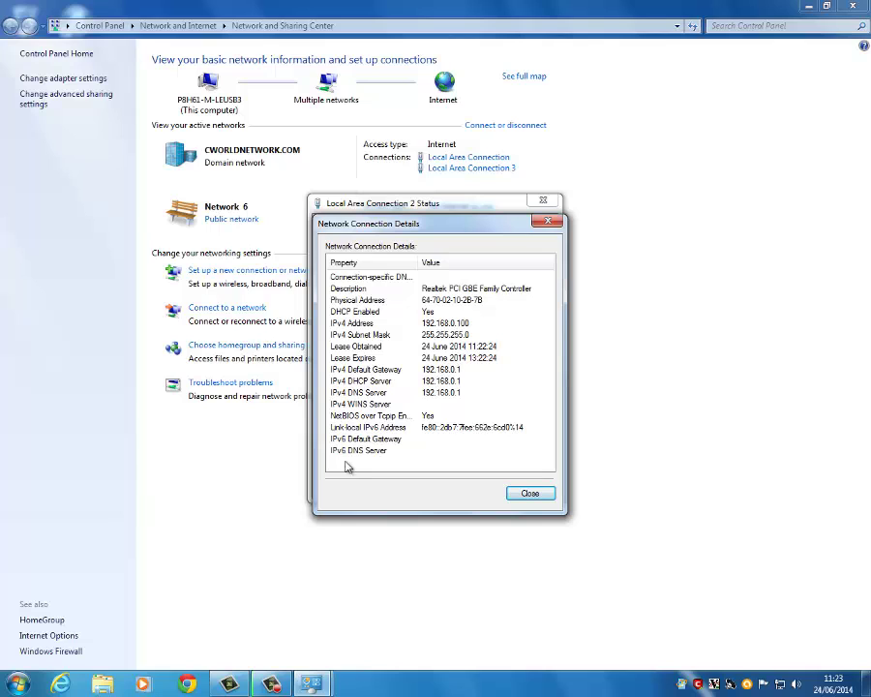
{"action": "left_click", "coordinate": [190, 683]}
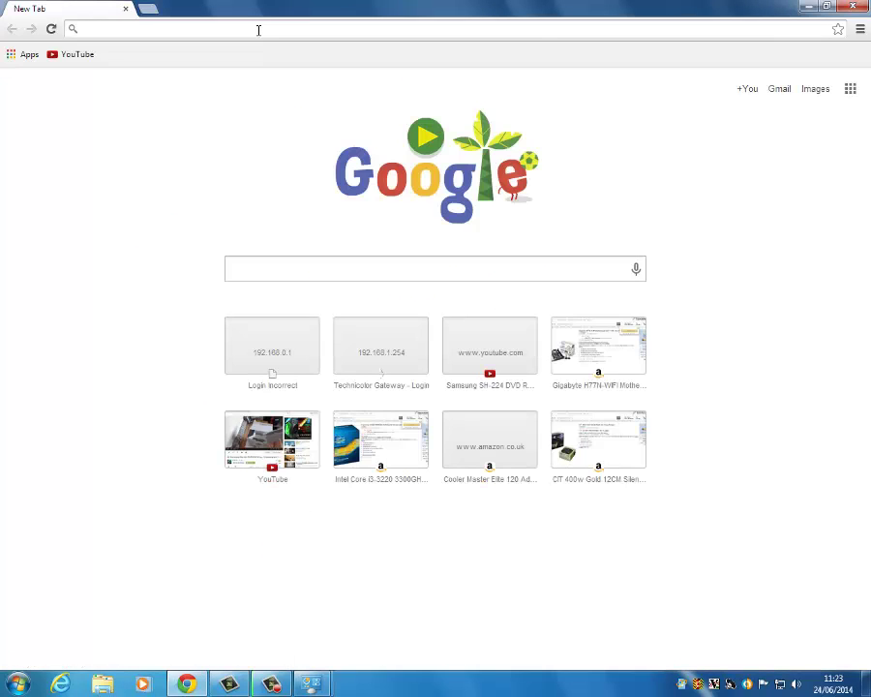
Load the router's admin address 192.168.0.1 in Chrome
{"action": "type", "text": "192.168.10.1"}
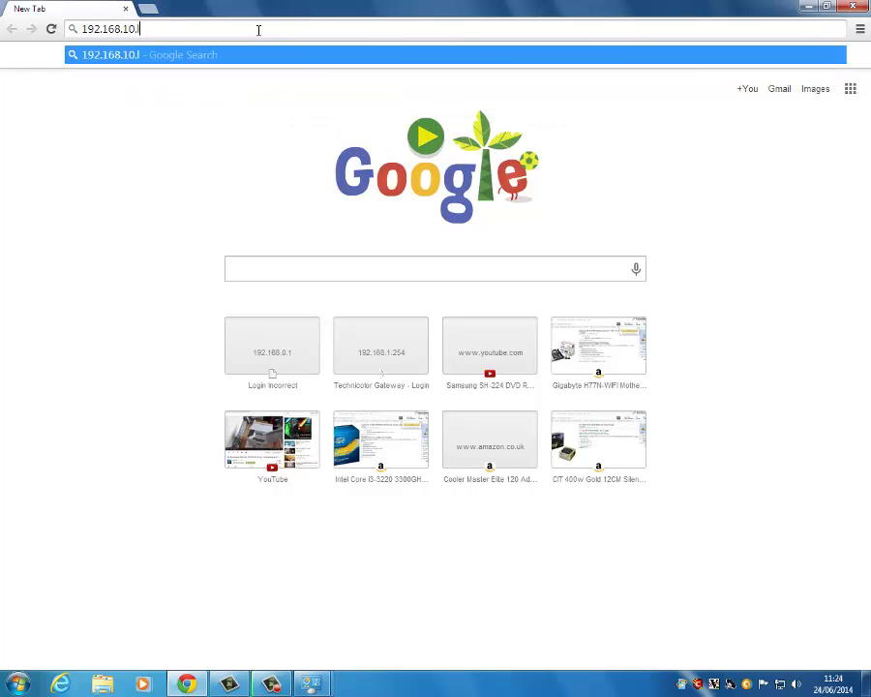
{"action": "key", "text": "BackSpace"}
{"action": "key", "text": "BackSpace"}
{"action": "type", "text": "0"}
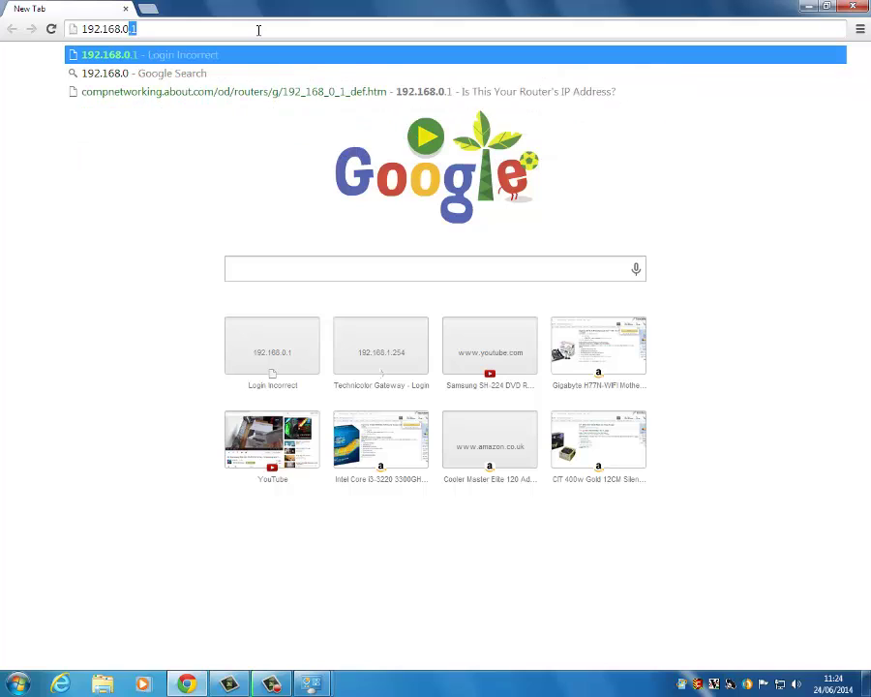
{"action": "key", "text": "Return"}
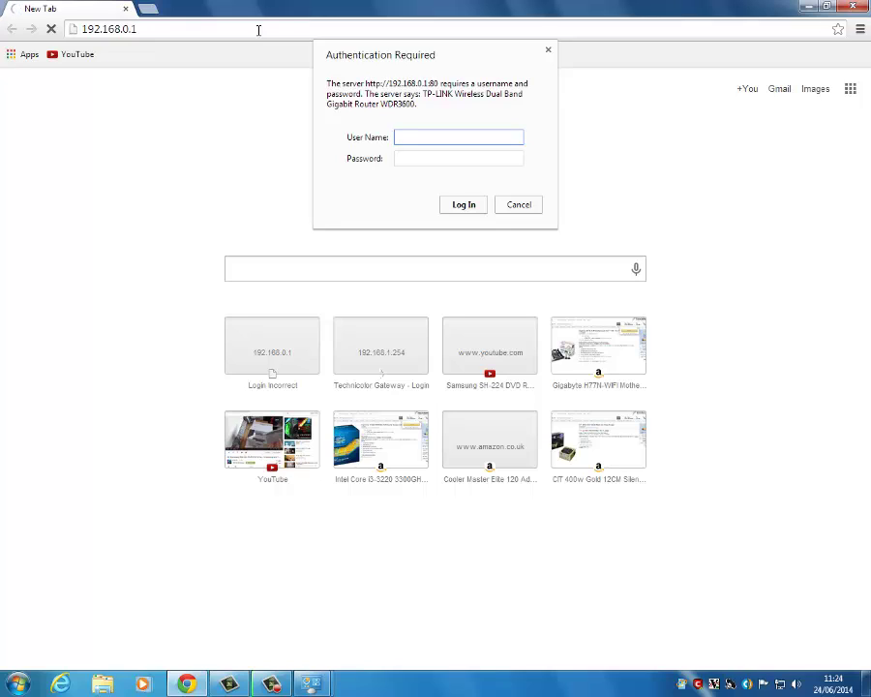
Log in to the router with its admin username and password
{"action": "key", "text": "Tab"}
{"action": "key", "text": "Return"}
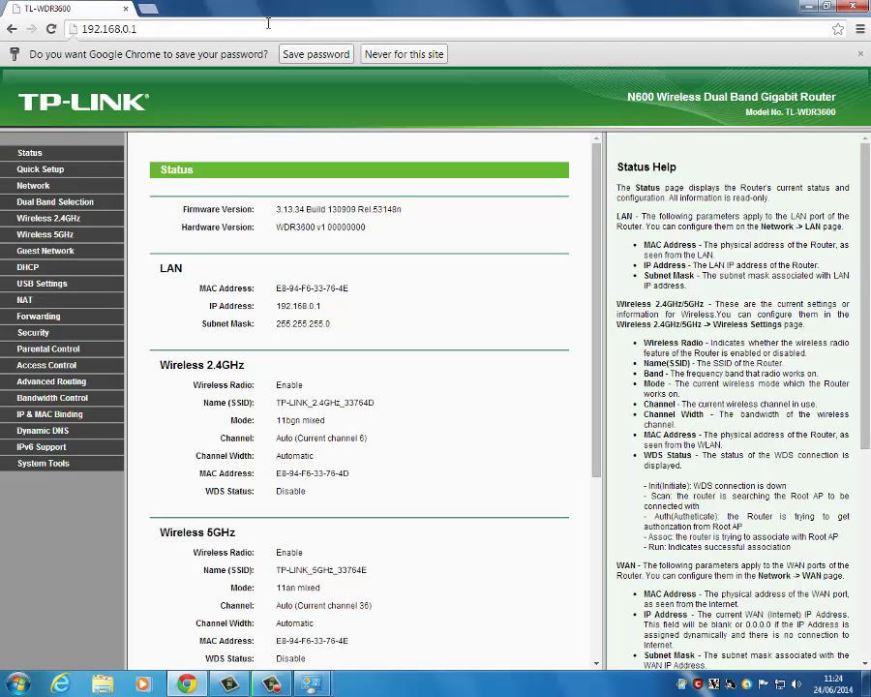
Save the router login in Chrome, review the Status page, and go to Wireless 2.4GHz settings
{"action": "left_click", "coordinate": [315, 54]}
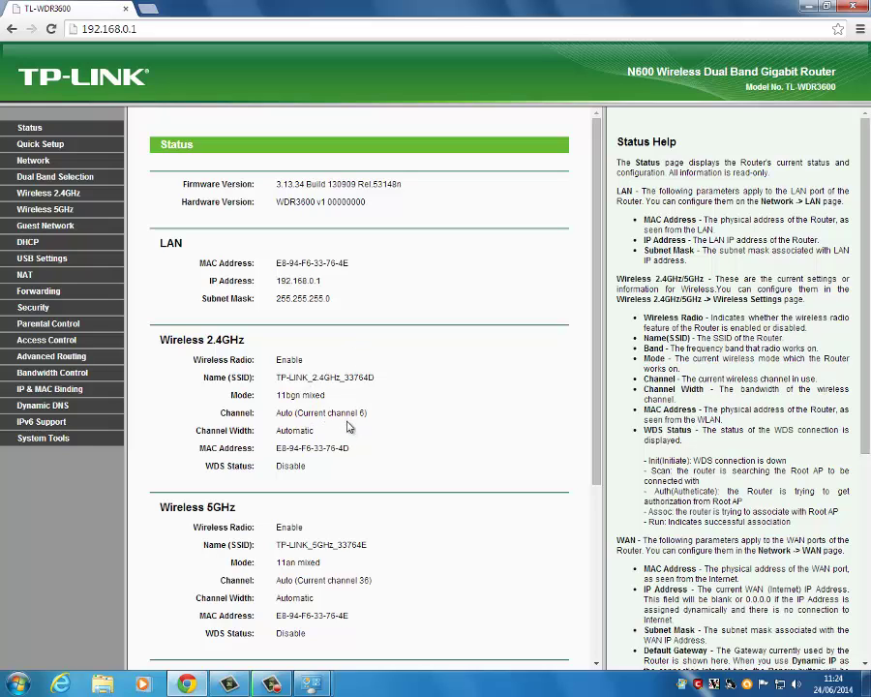
{"action": "scroll", "coordinate": [350, 430], "scroll_direction": "down", "scroll_amount": 4}
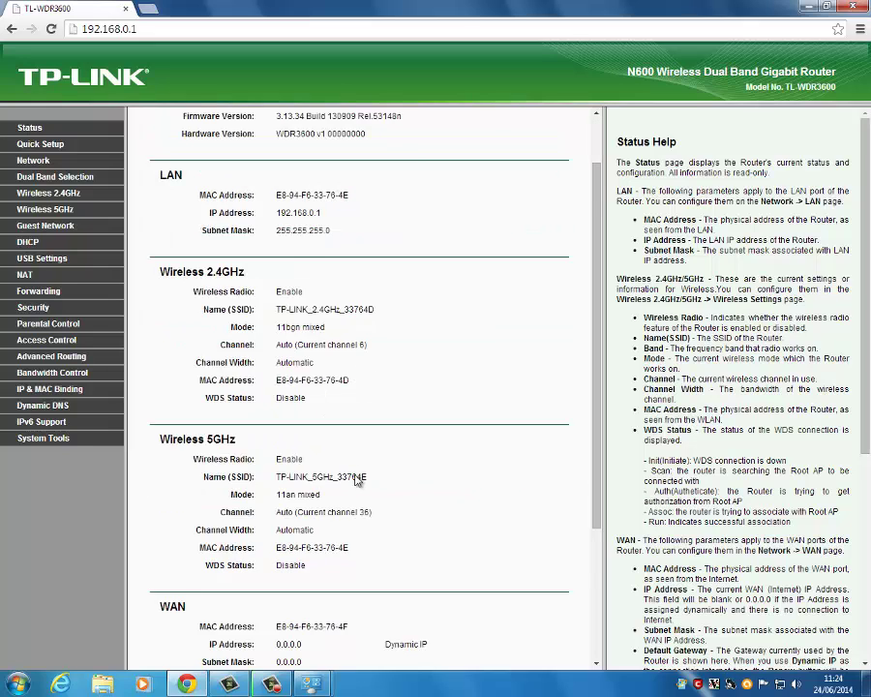
{"action": "scroll", "coordinate": [355, 481], "scroll_direction": "up", "scroll_amount": 5}
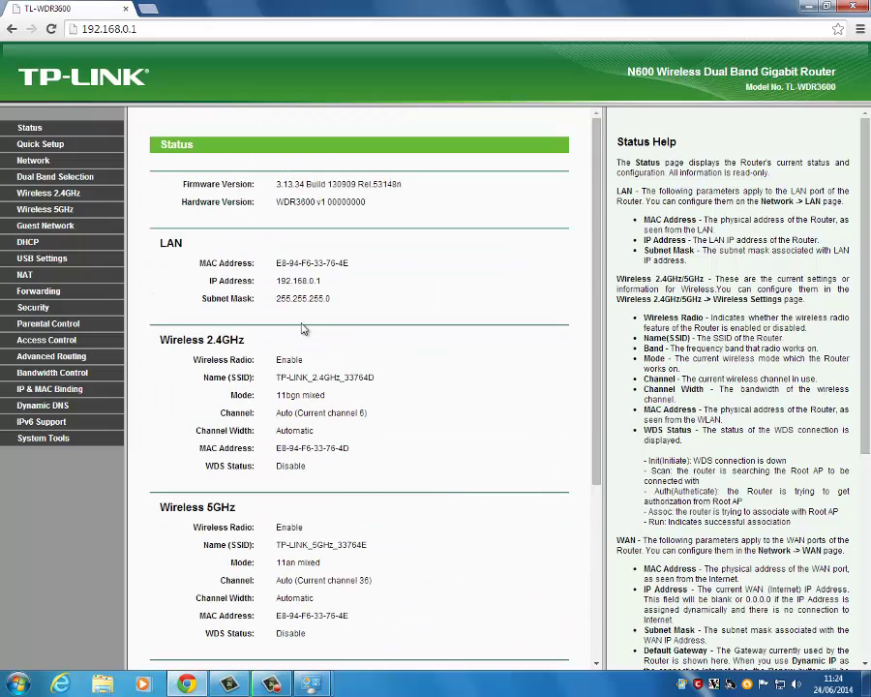
{"action": "left_click", "coordinate": [68, 199]}
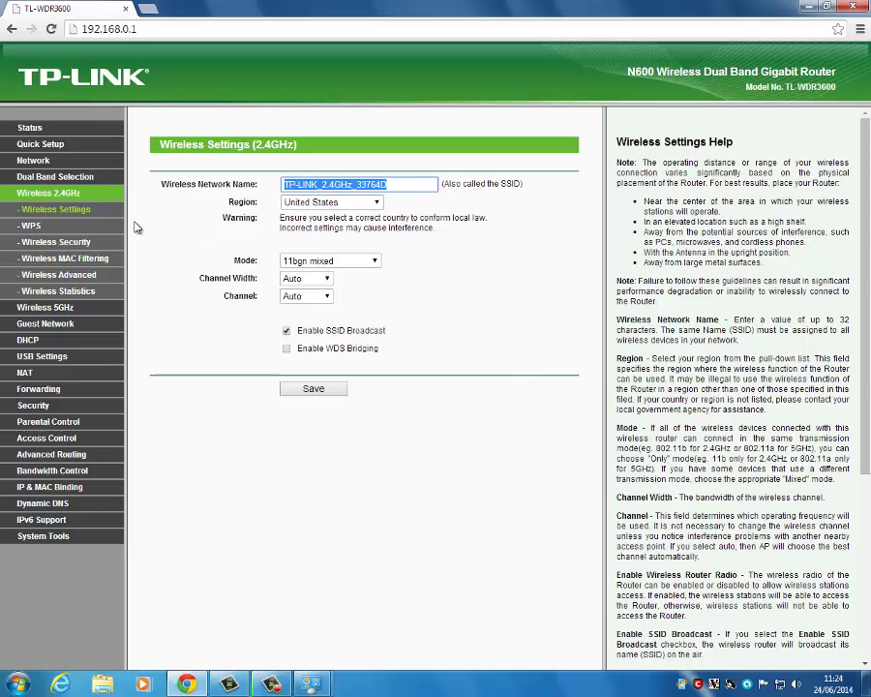
Name the 2.4GHz network TC-WIRELESS-N, with region United Kingdom and mode 11n only
{"action": "type", "text": "YT"}
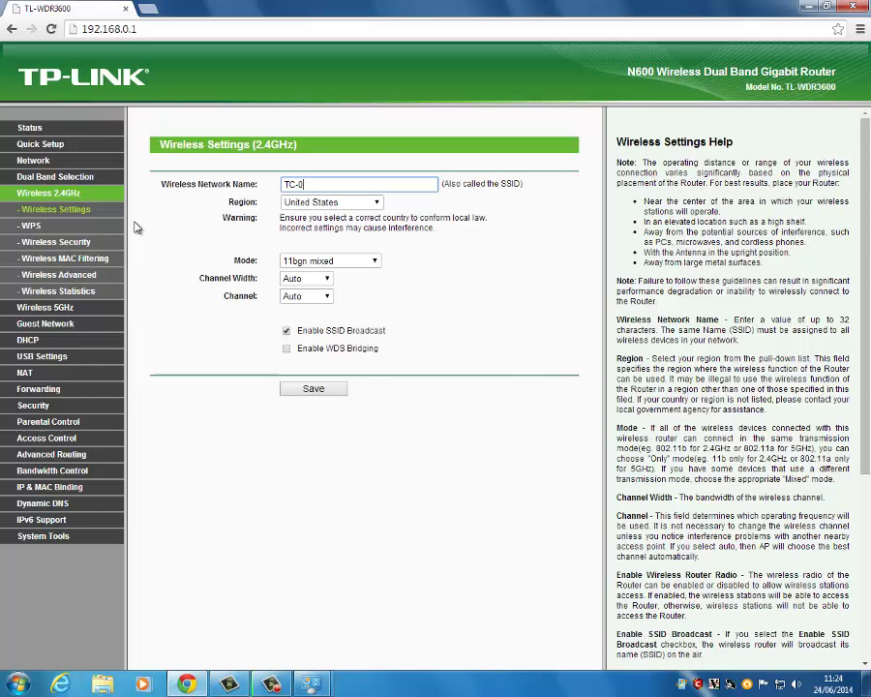
{"action": "type", "text": "-WIRLE"}
{"action": "type", "text": "SS-N"}
{"action": "left_click", "coordinate": [314, 184]}
{"action": "type", "text": "E"}
{"action": "left_click", "coordinate": [355, 201]}
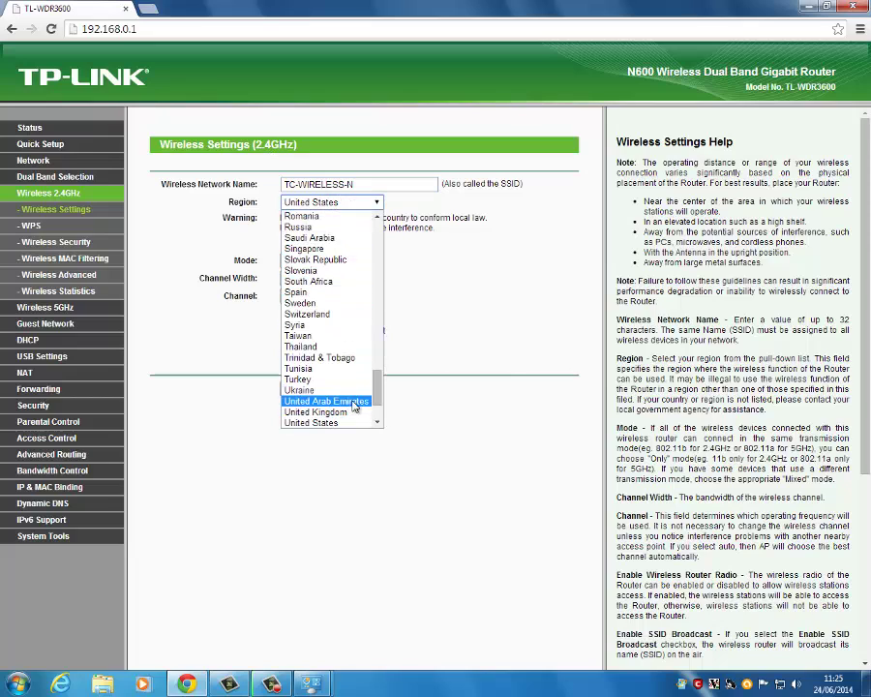
{"action": "left_click", "coordinate": [346, 413]}
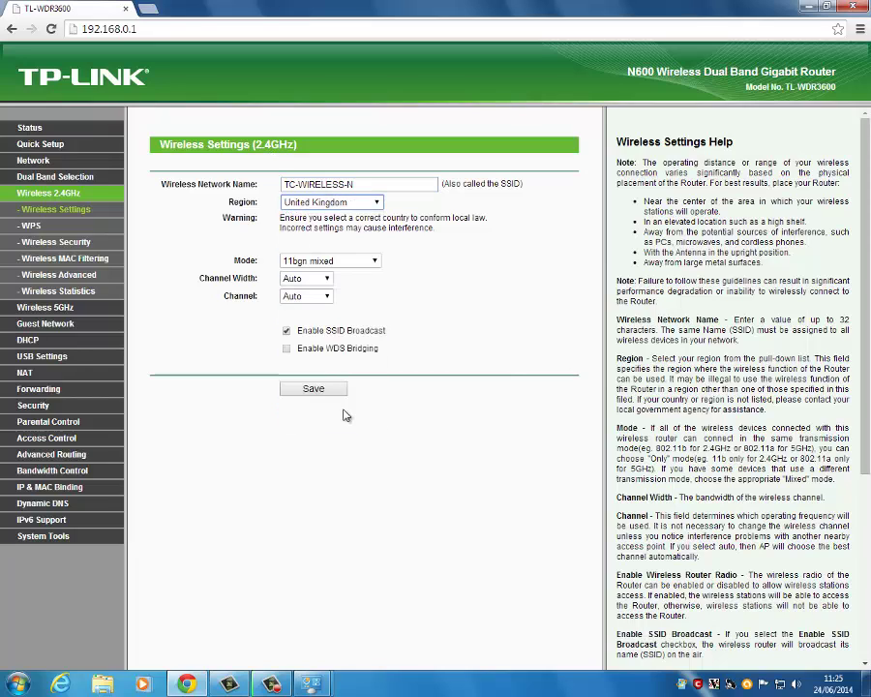
{"action": "left_click", "coordinate": [354, 259]}
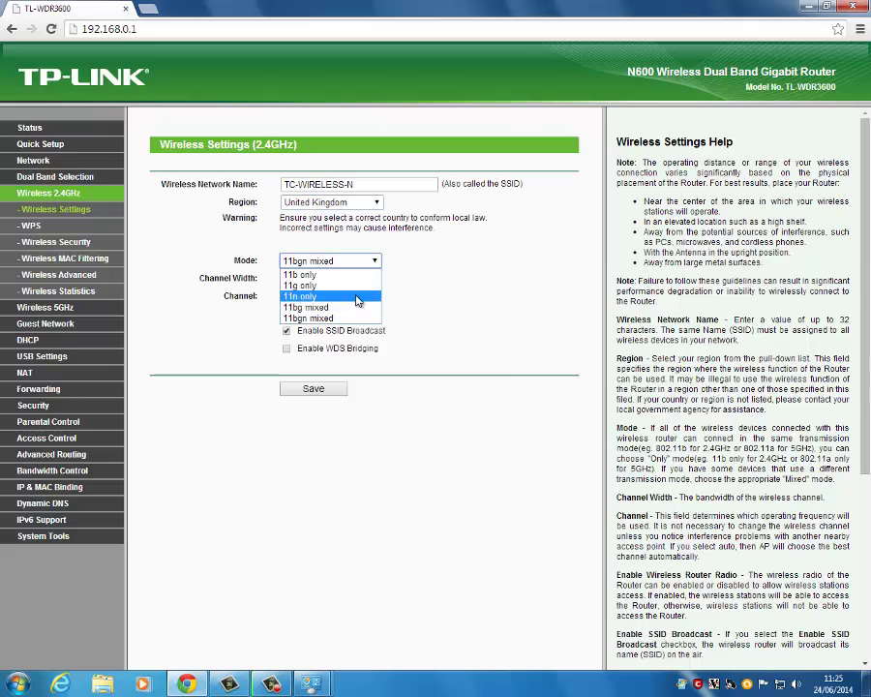
{"action": "left_click", "coordinate": [354, 296]}
Keep channel width and channel on Auto, save the 2.4GHz settings, and acknowledge the region warning
{"action": "left_click", "coordinate": [312, 281]}
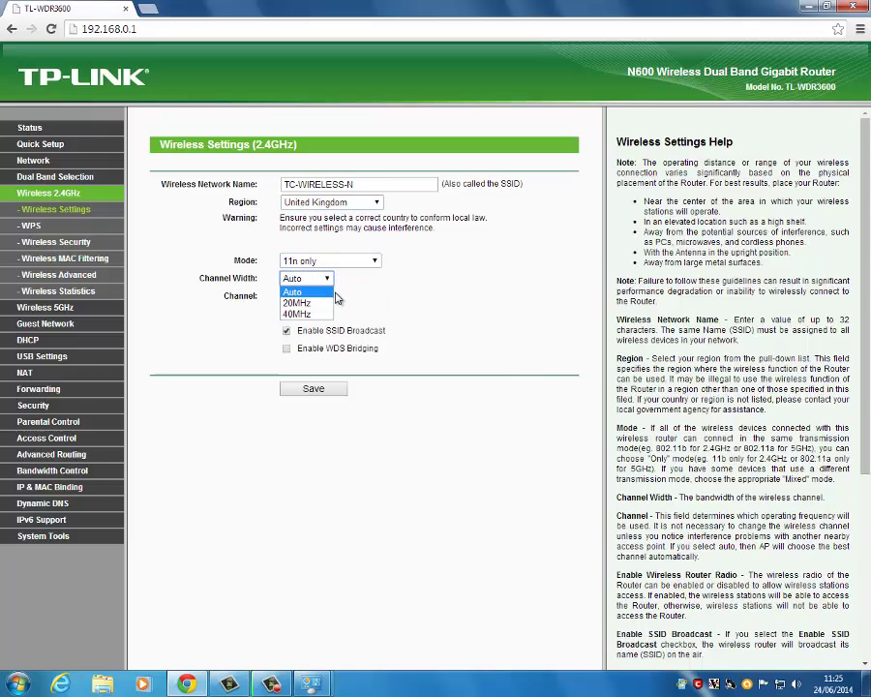
{"action": "left_click", "coordinate": [332, 290]}
{"action": "left_click", "coordinate": [328, 279]}
{"action": "left_click", "coordinate": [383, 295]}
{"action": "left_click", "coordinate": [329, 297]}
{"action": "left_click", "coordinate": [366, 303]}
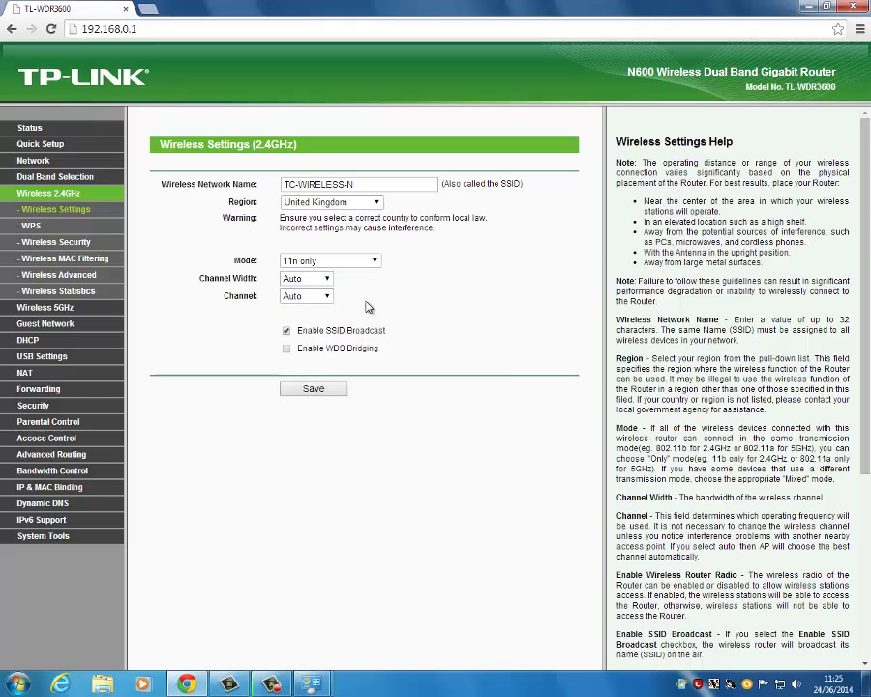
{"action": "left_click", "coordinate": [326, 393]}
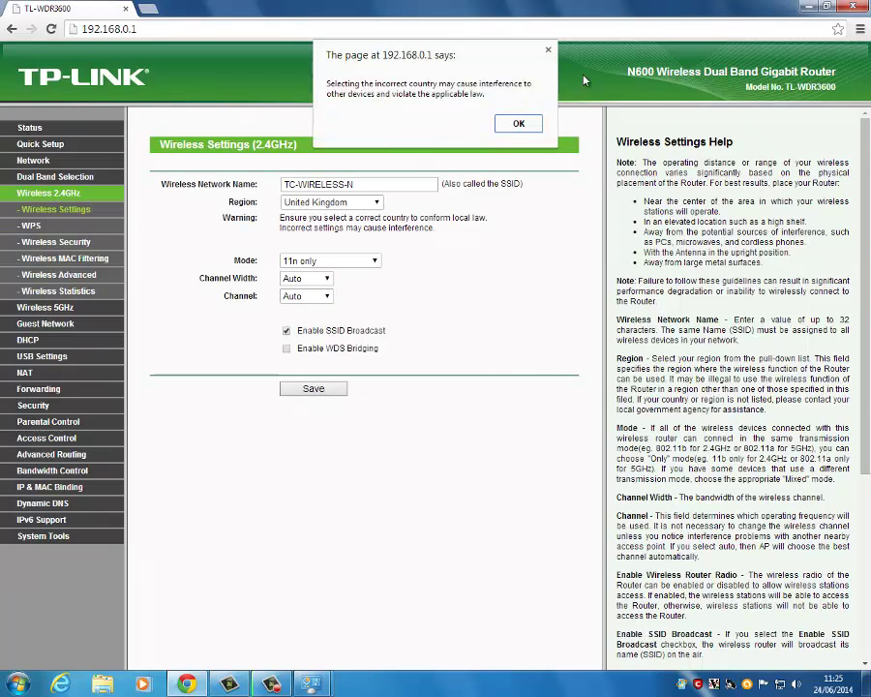
{"action": "left_click", "coordinate": [523, 122]}
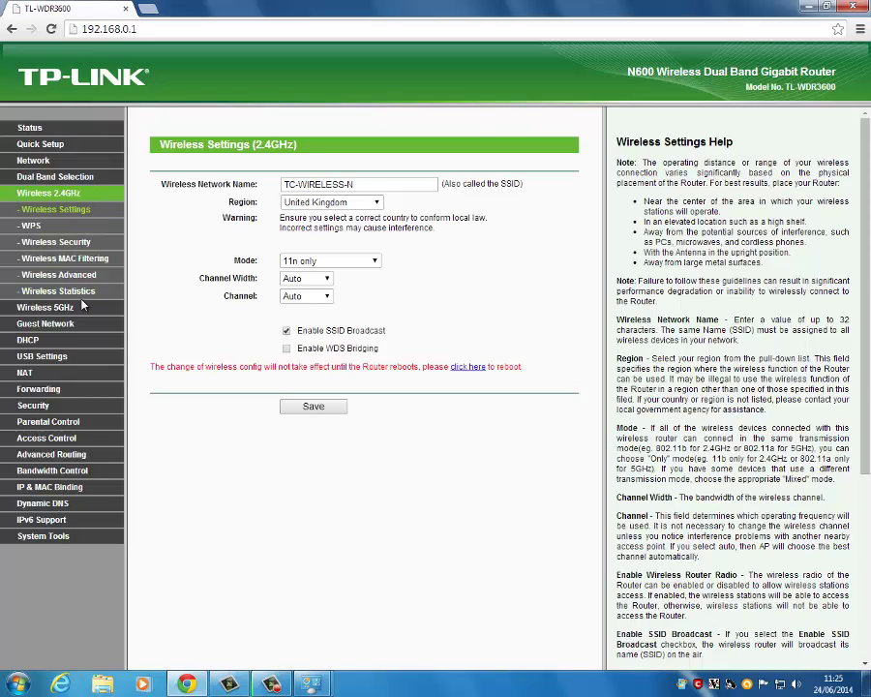
{"action": "left_click", "coordinate": [58, 308]}
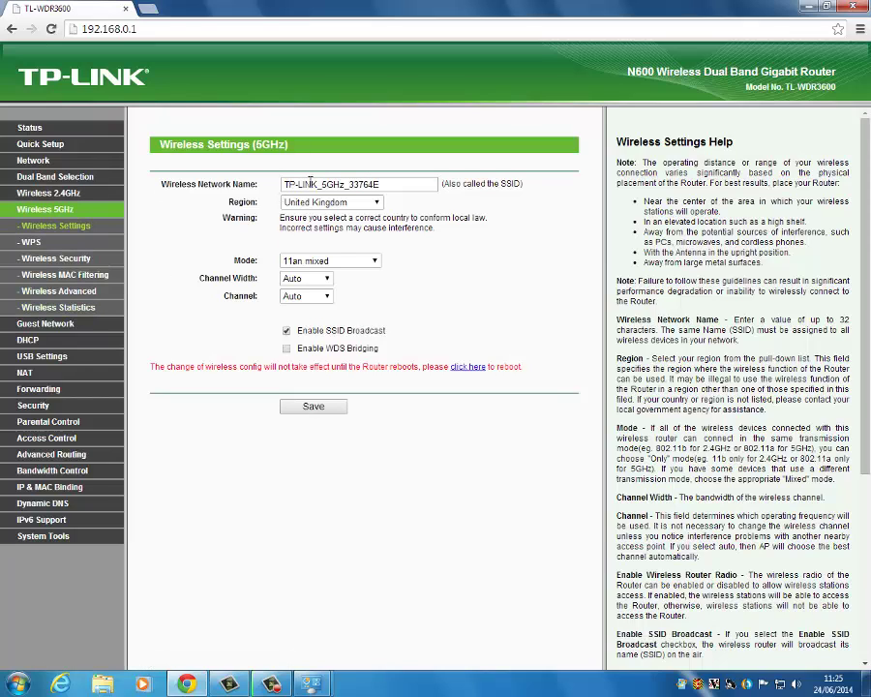
Replace the 5GHz network name with TC-WIRELESS-N_5GHz
{"action": "triple_click", "coordinate": [397, 184]}
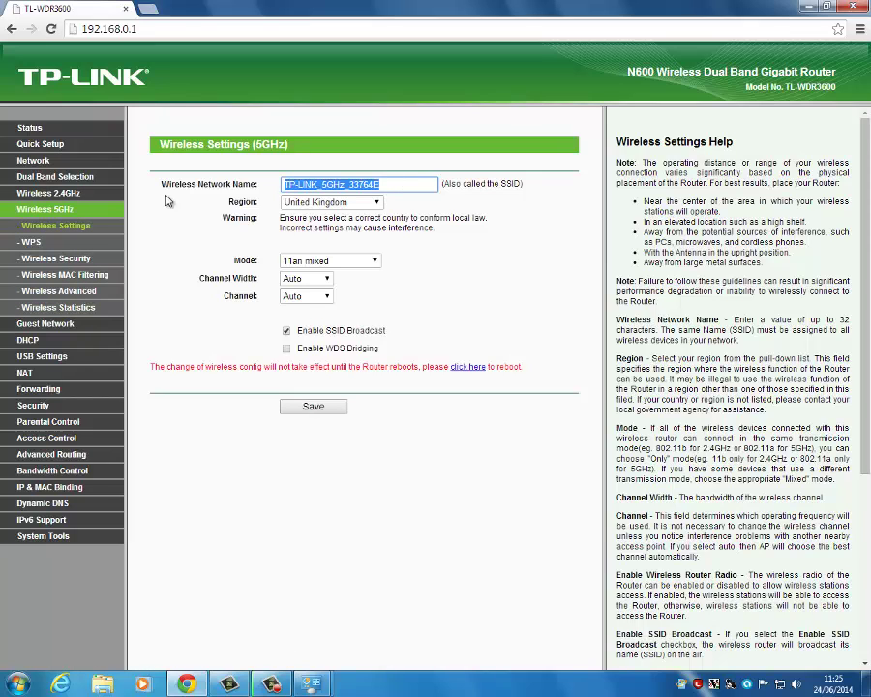
{"action": "left_click", "coordinate": [390, 184]}
{"action": "key", "text": "BackSpace"}
{"action": "key", "text": "BackSpace"}
{"action": "key", "text": "BackSpace"}
{"action": "key", "text": "BackSpace"}
{"action": "key", "text": "BackSpace"}
{"action": "key", "text": "BackSpace"}
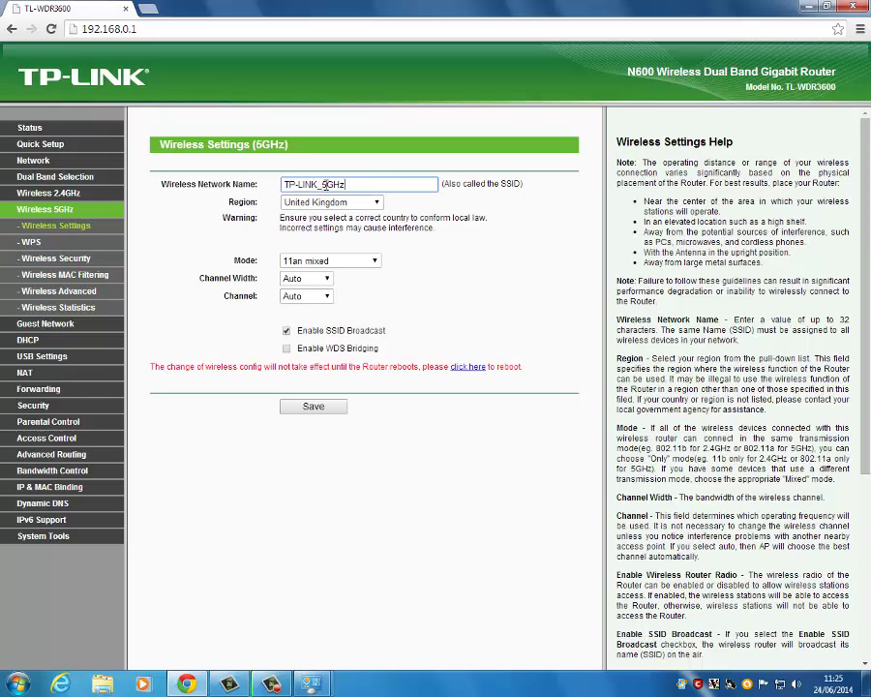
{"action": "left_click_drag", "start_coordinate": [290, 184], "coordinate": [255, 185]}
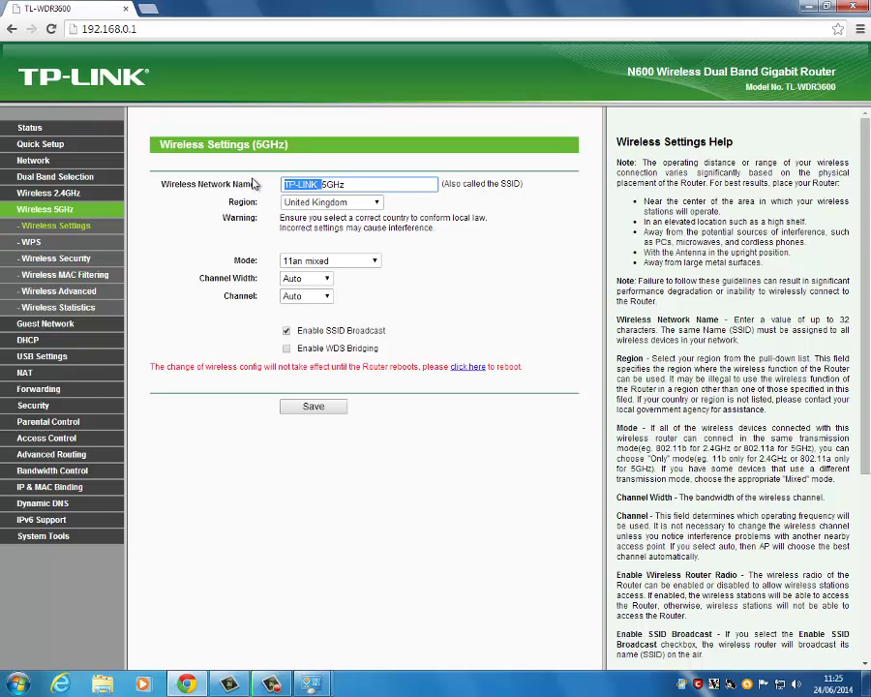
{"action": "type", "text": "tc"}
{"action": "key", "text": "BackSpace"}
{"action": "key", "text": "BackSpace"}
{"action": "type", "text": "TC"}
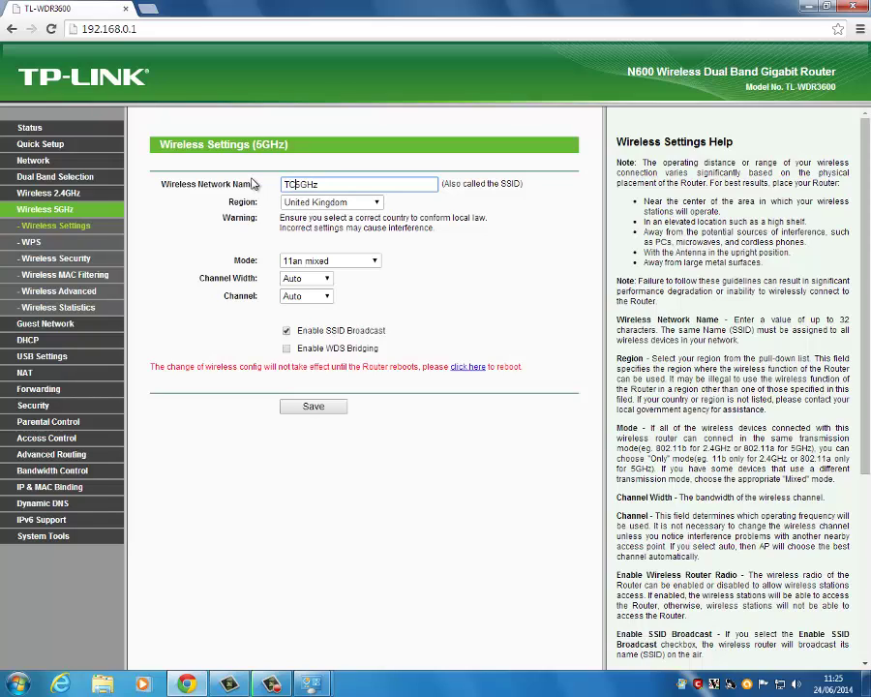
{"action": "type", "text": "-WIRELESS"}
{"action": "key", "text": "BackSpace"}
{"action": "key", "text": "BackSpace"}
{"action": "key", "text": "BackSpace"}
{"action": "key", "text": "BackSpace"}
{"action": "type", "text": "LESS-N"}
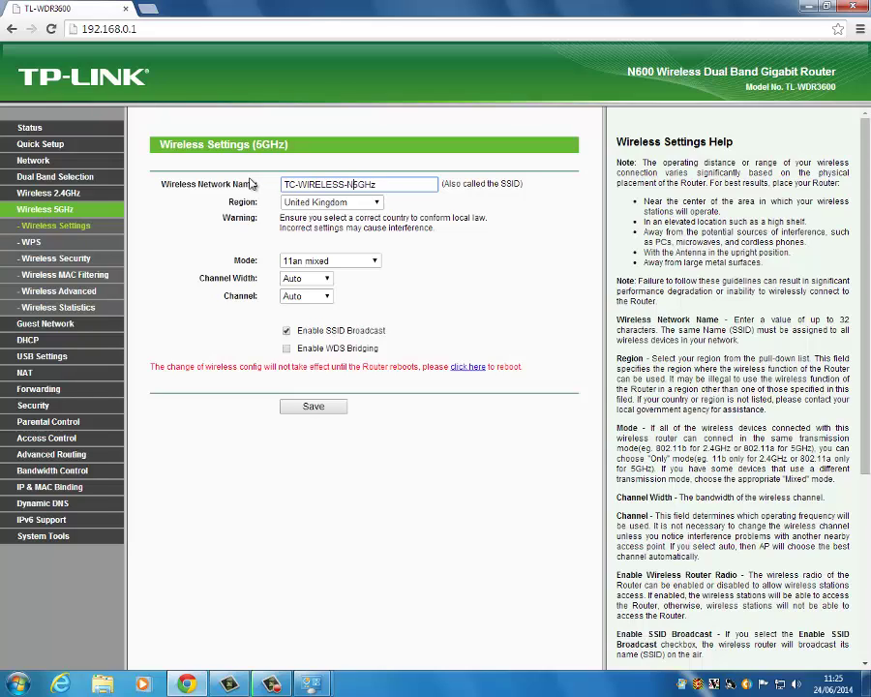
{"action": "type", "text": "_"}
Leave 5GHz mode, channel width and channel at their defaults and save
{"action": "left_click", "coordinate": [353, 261]}
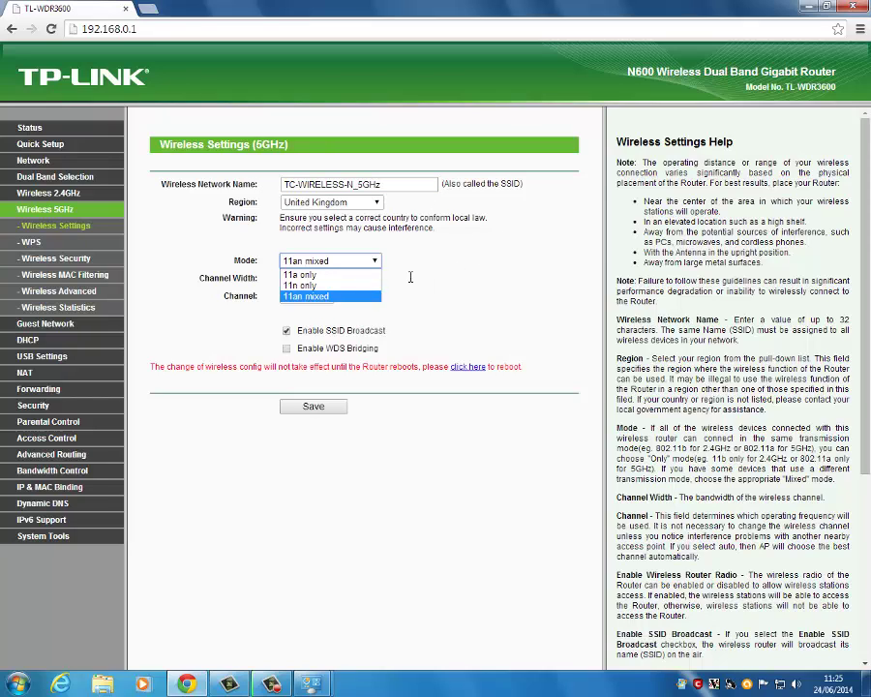
{"action": "left_click", "coordinate": [410, 277]}
{"action": "left_click", "coordinate": [326, 277]}
{"action": "left_click", "coordinate": [386, 286]}
{"action": "left_click", "coordinate": [320, 303]}
{"action": "left_click", "coordinate": [413, 306]}
{"action": "left_click", "coordinate": [313, 406]}
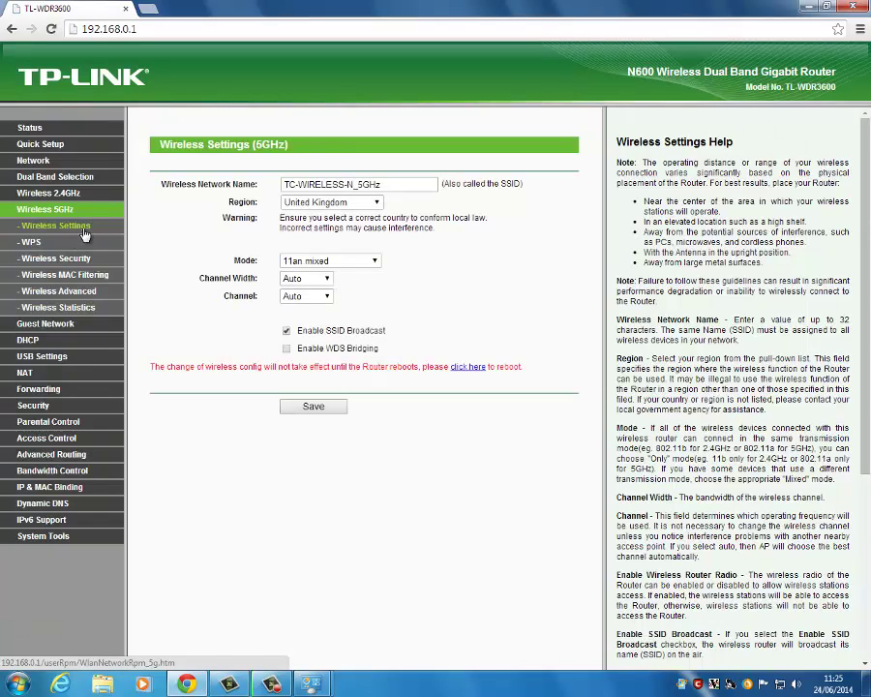
Set the 5GHz Wireless Security version to WPA2-PSK
{"action": "left_click", "coordinate": [31, 243]}
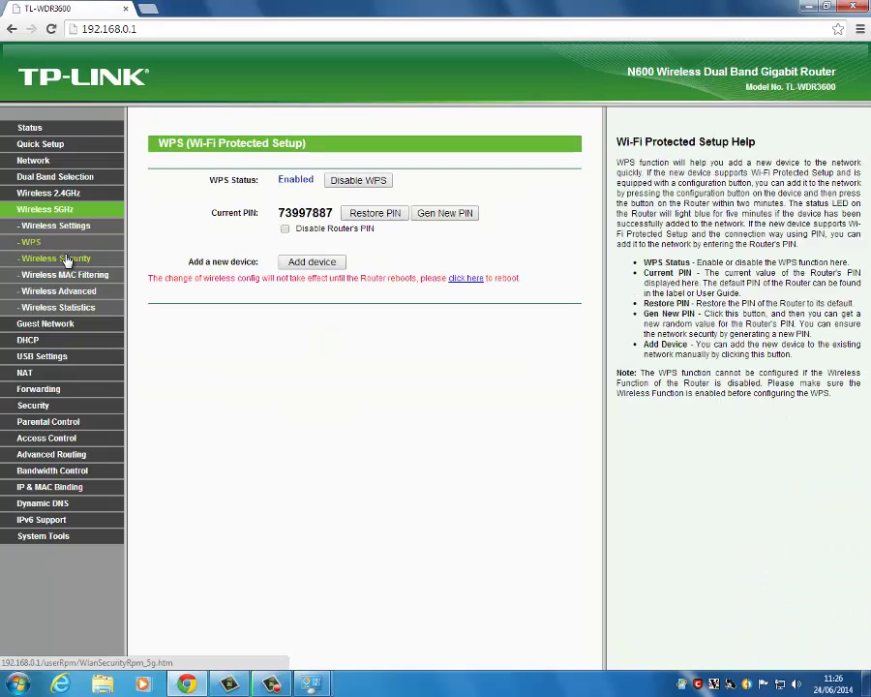
{"action": "left_click", "coordinate": [62, 259]}
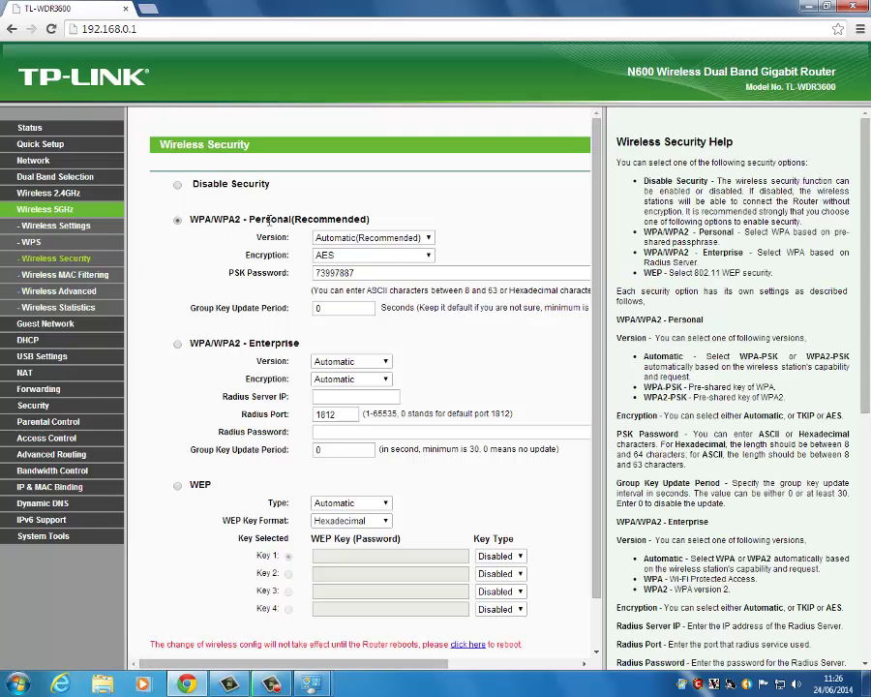
{"action": "scroll", "coordinate": [268, 376], "scroll_direction": "down", "scroll_amount": 1}
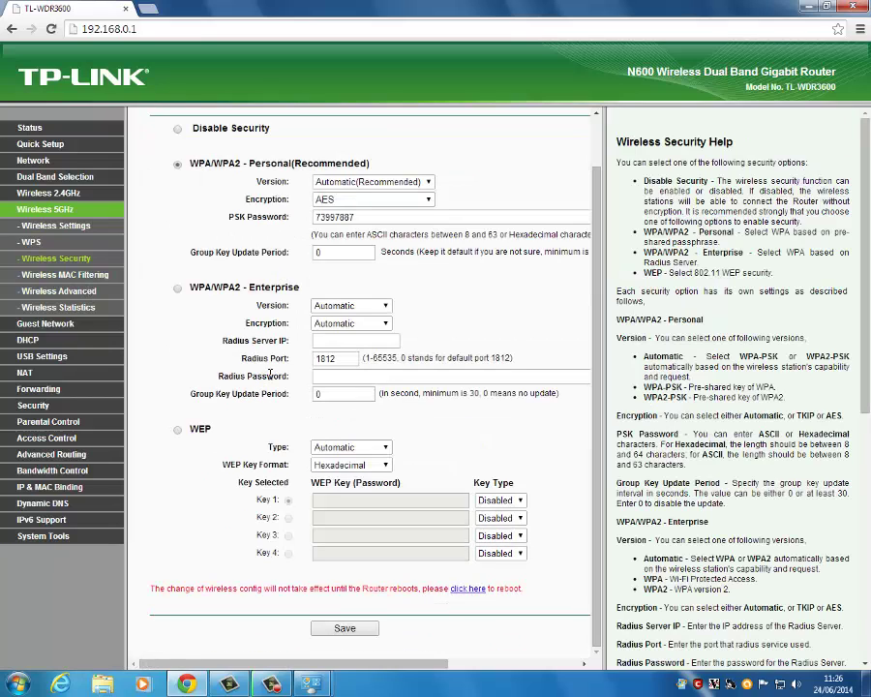
{"action": "left_click", "coordinate": [360, 182]}
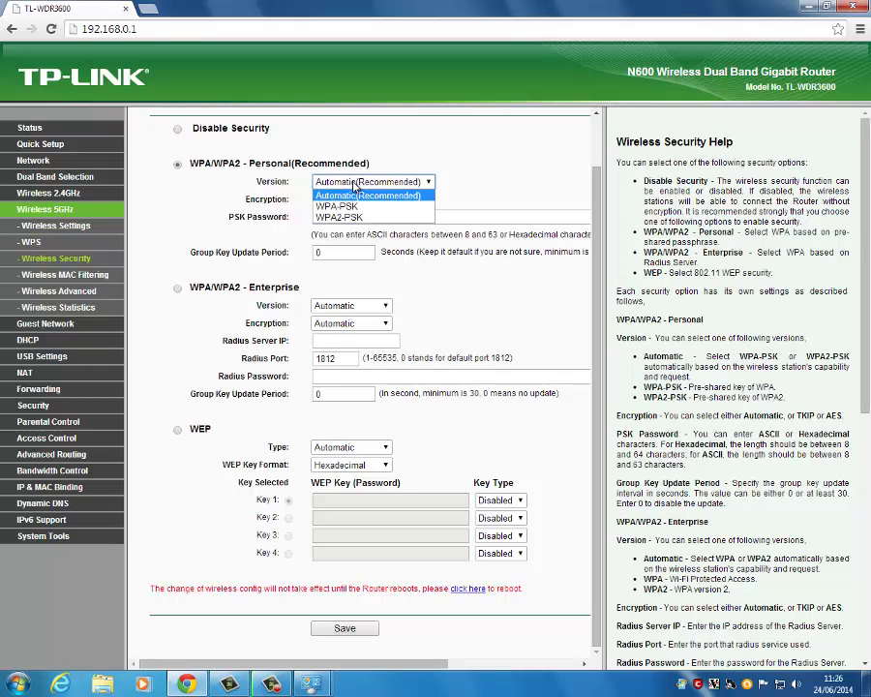
{"action": "left_click", "coordinate": [356, 217]}
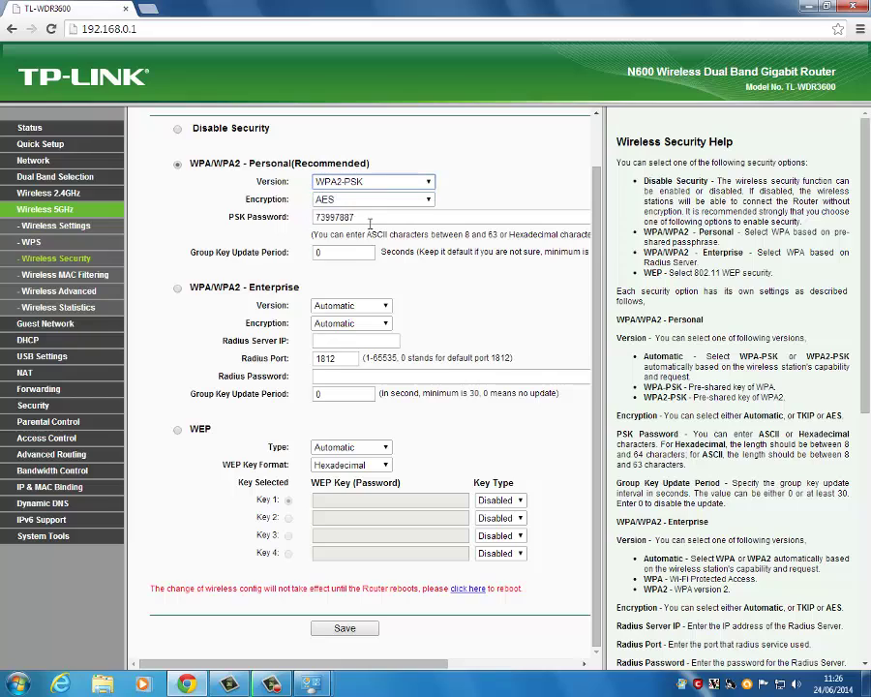
Replace the 5GHz PSK password with the new pasted one and save
{"action": "left_click_drag", "start_coordinate": [370, 223], "coordinate": [315, 207]}
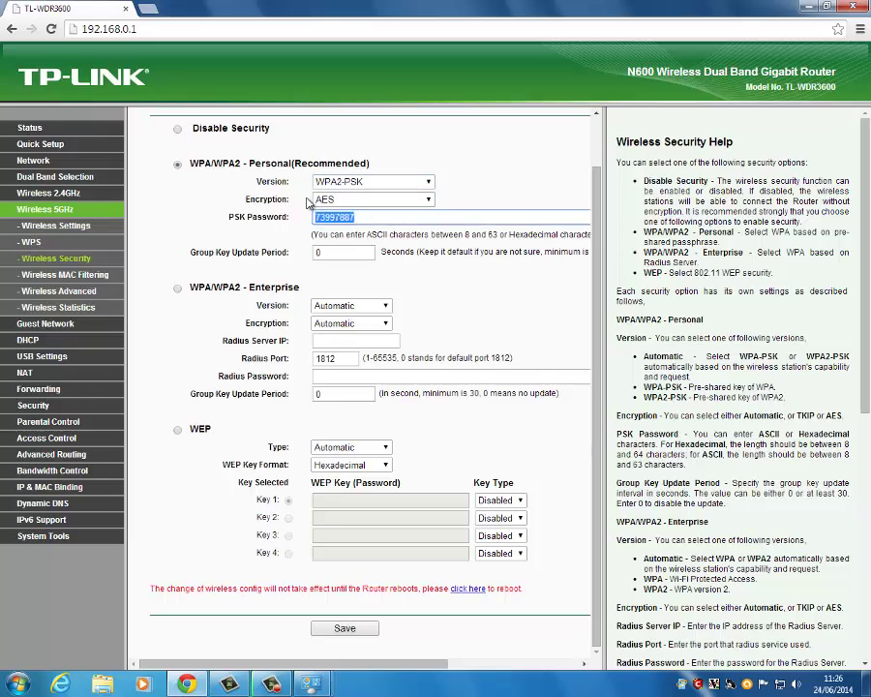
{"action": "key", "text": "BackSpace"}
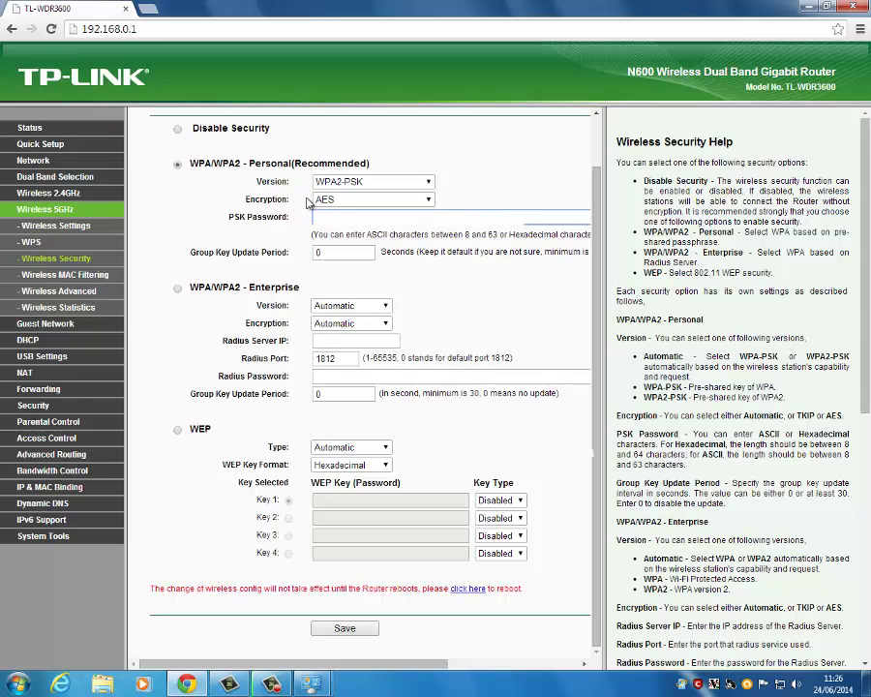
{"action": "key", "text": "ctrl+v"}
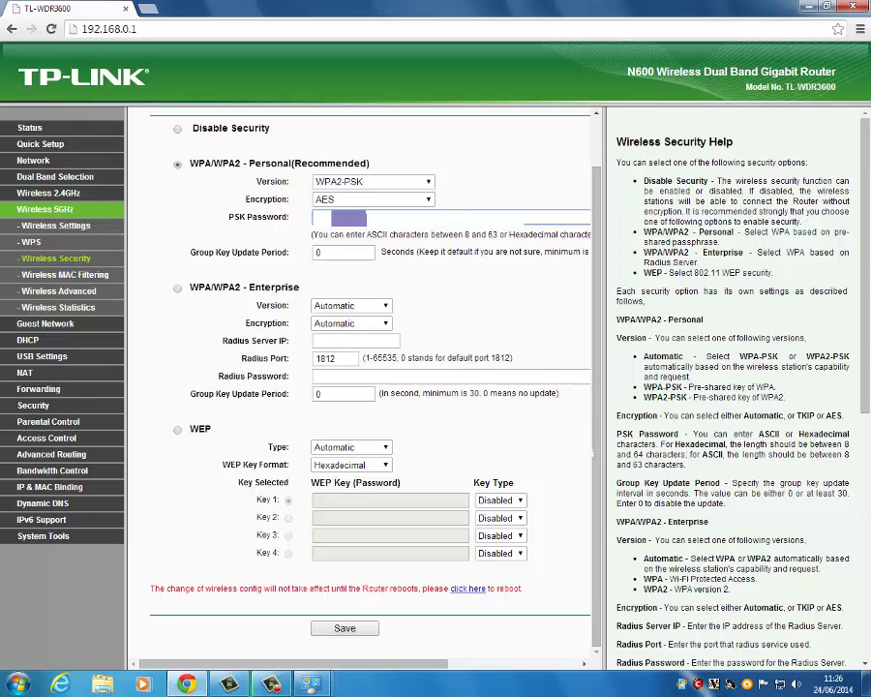
{"action": "left_click", "coordinate": [345, 628]}
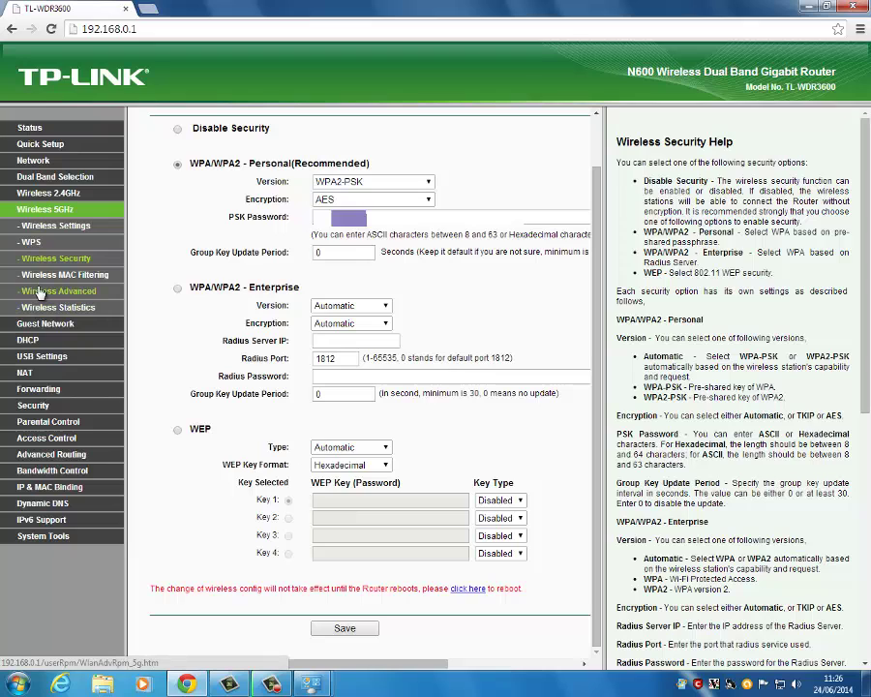
{"action": "left_click", "coordinate": [54, 225]}
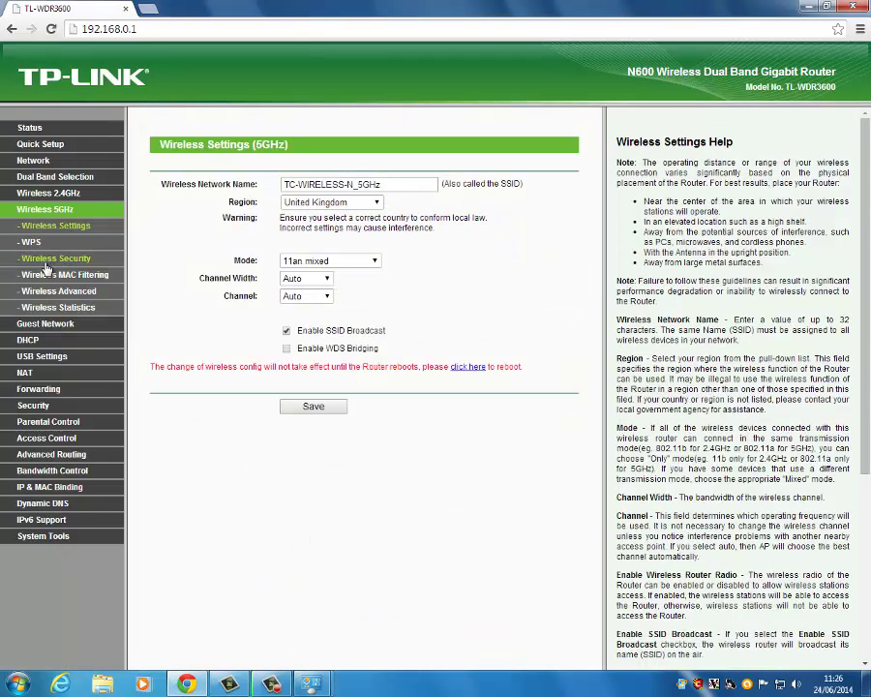
Browse 5GHz MAC Filtering, Advanced (transmit power kept High) and Statistics without changes
{"action": "left_click", "coordinate": [58, 276]}
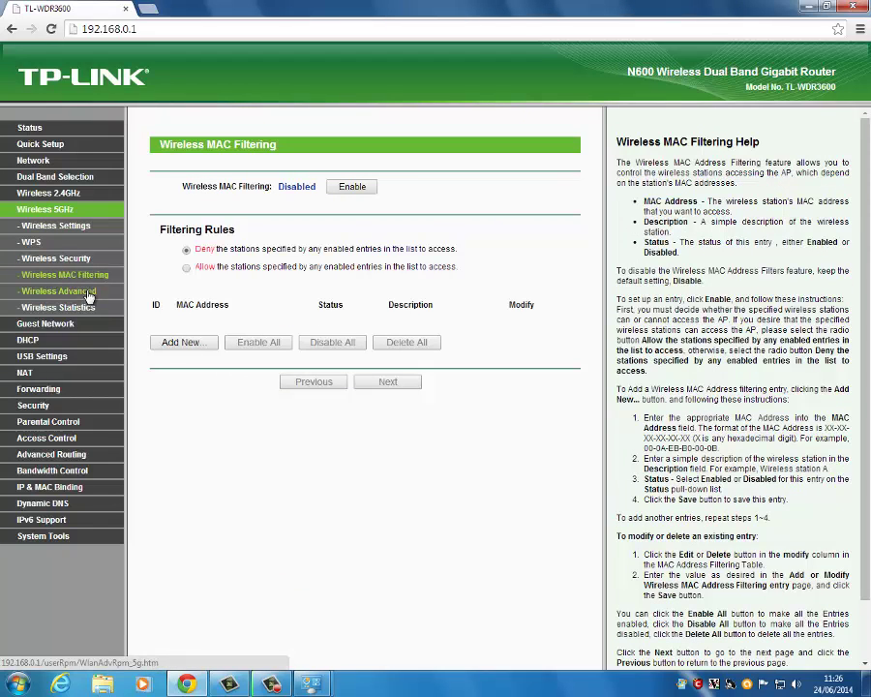
{"action": "left_click", "coordinate": [60, 290]}
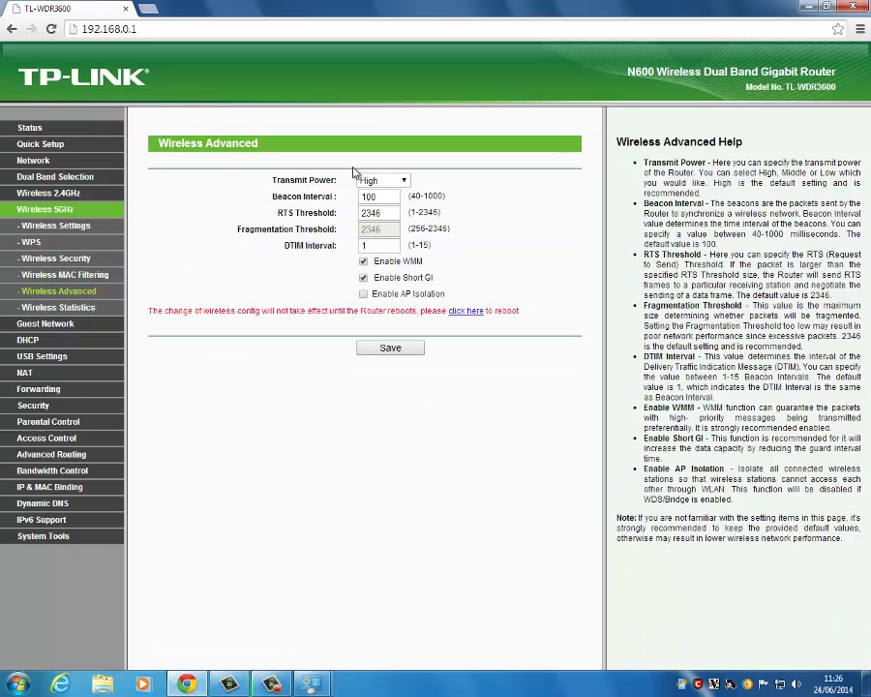
{"action": "left_click", "coordinate": [393, 182]}
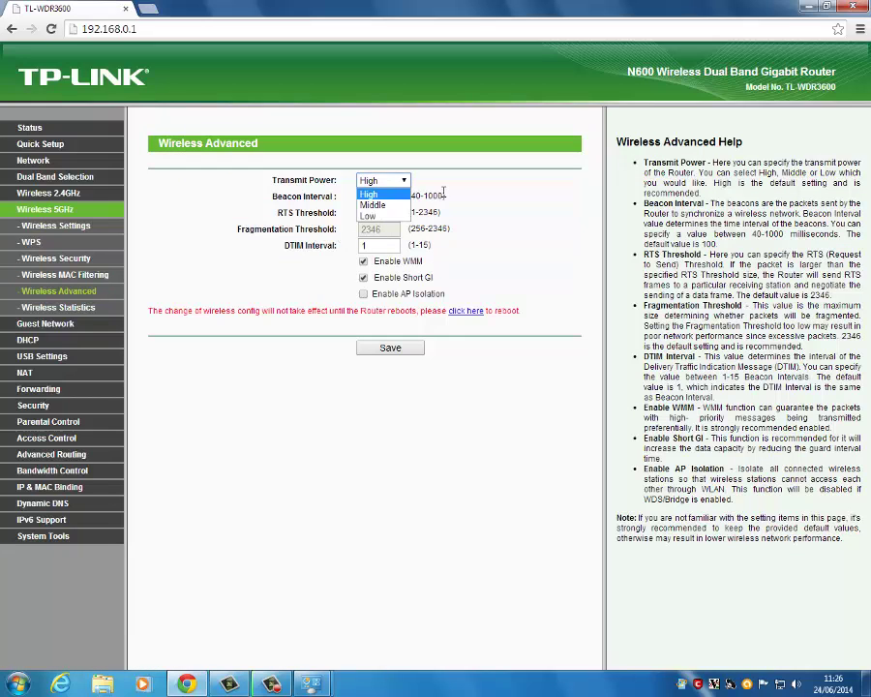
{"action": "left_click", "coordinate": [395, 191]}
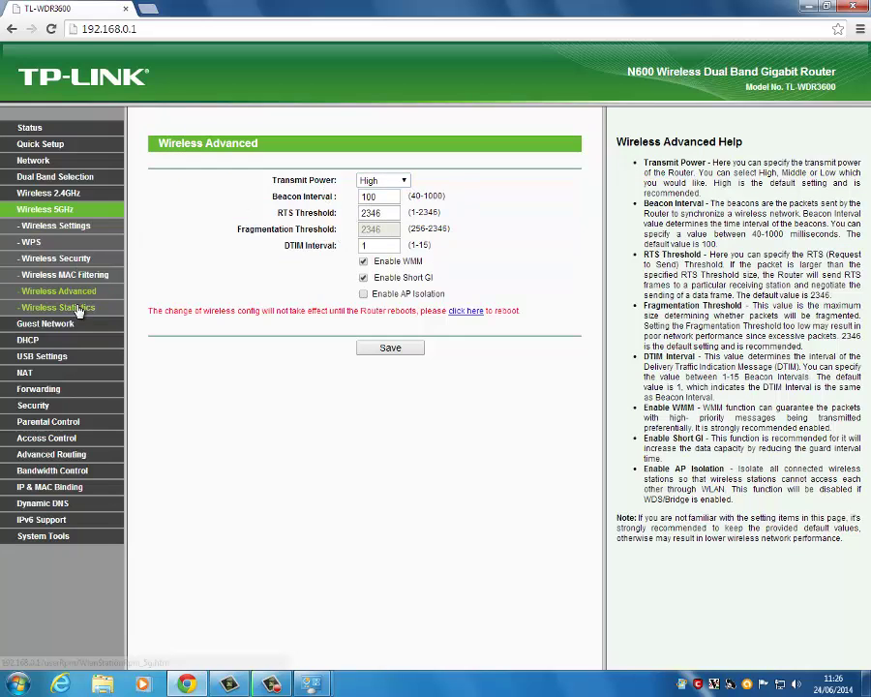
{"action": "left_click", "coordinate": [70, 308]}
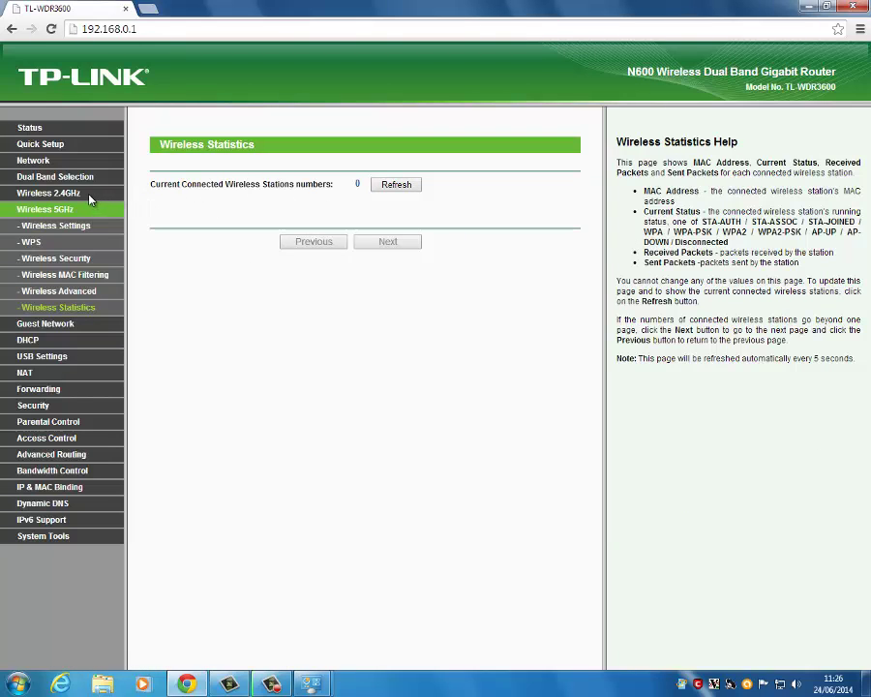
{"action": "left_click", "coordinate": [56, 194]}
Set 2.4GHz Wireless Security to WPA2-PSK using the saved PSK password
{"action": "left_click", "coordinate": [85, 291]}
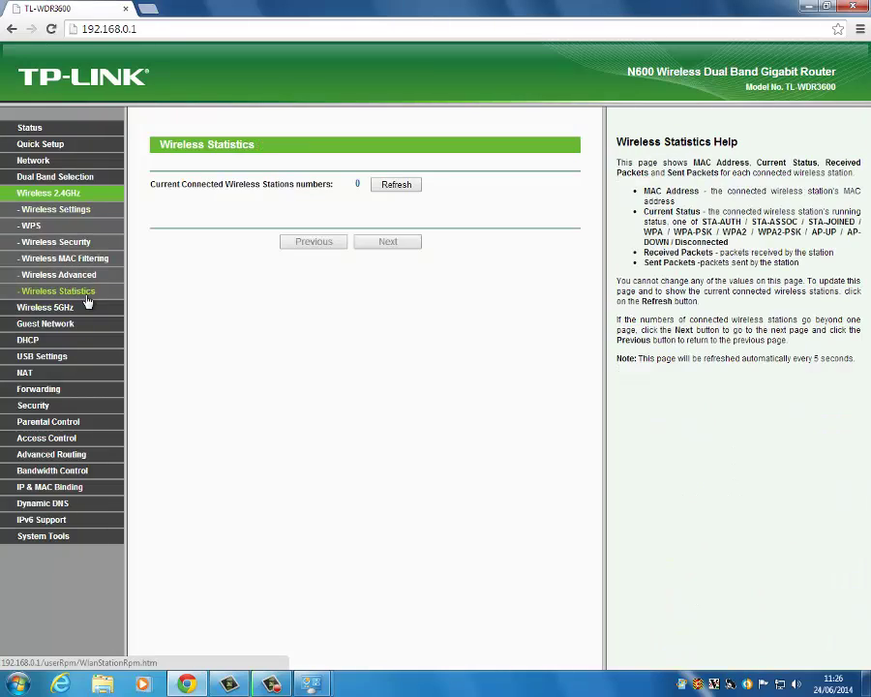
{"action": "left_click", "coordinate": [87, 277]}
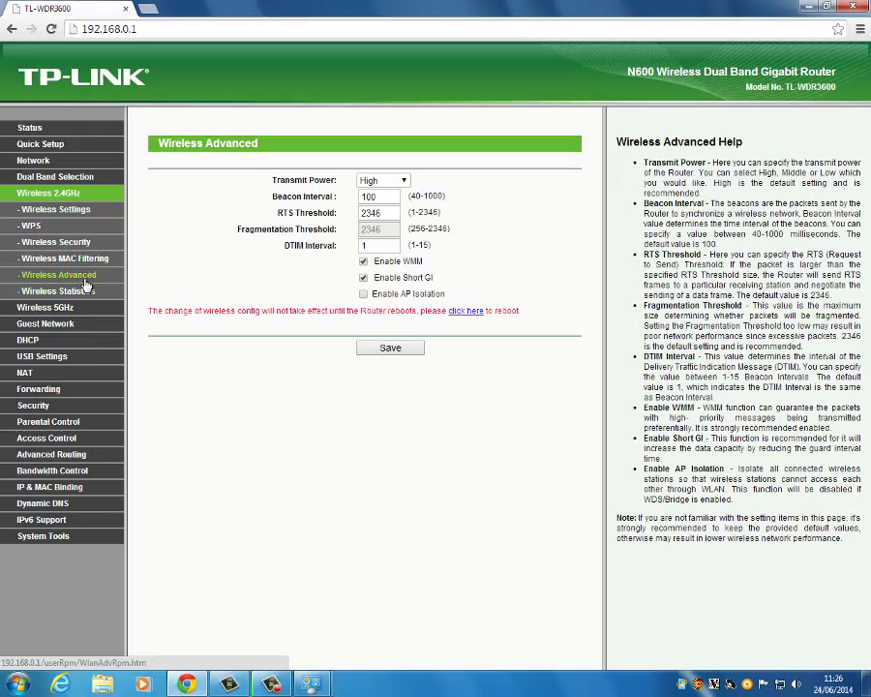
{"action": "left_click", "coordinate": [64, 258]}
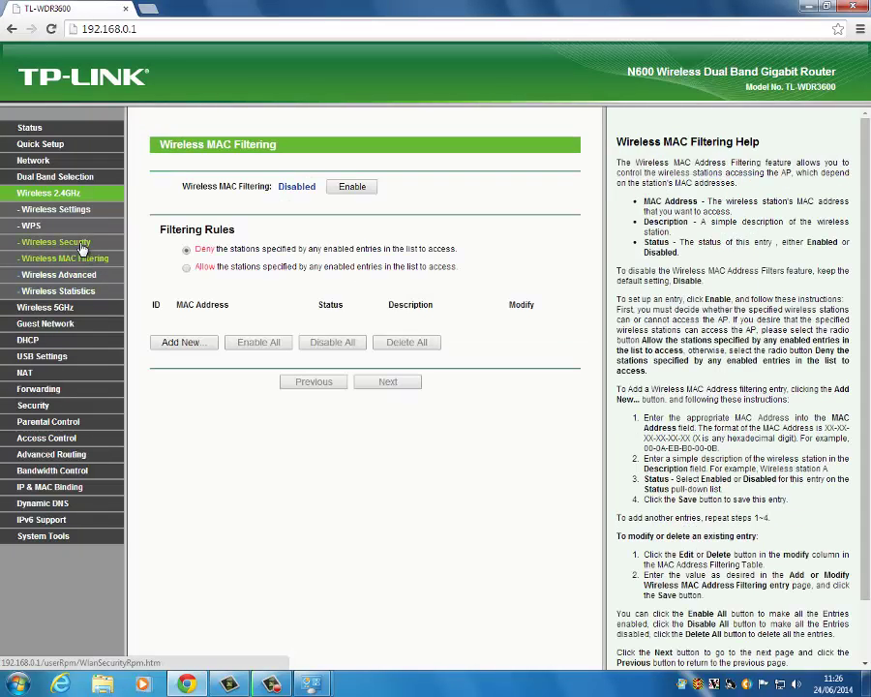
{"action": "left_click", "coordinate": [67, 242]}
{"action": "left_click", "coordinate": [372, 237]}
{"action": "left_click", "coordinate": [333, 272]}
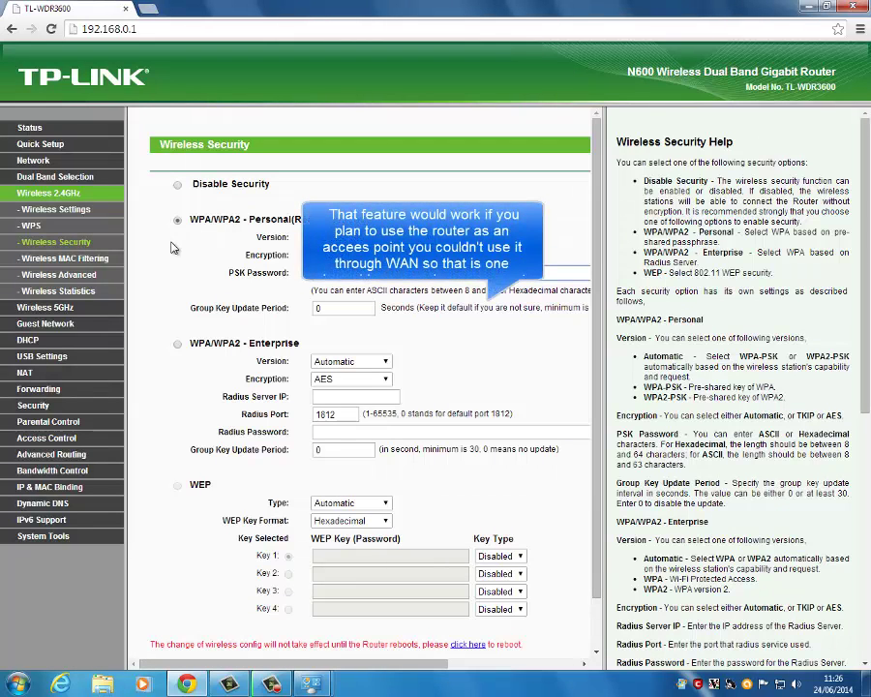
{"action": "key", "text": "BackSpace"}
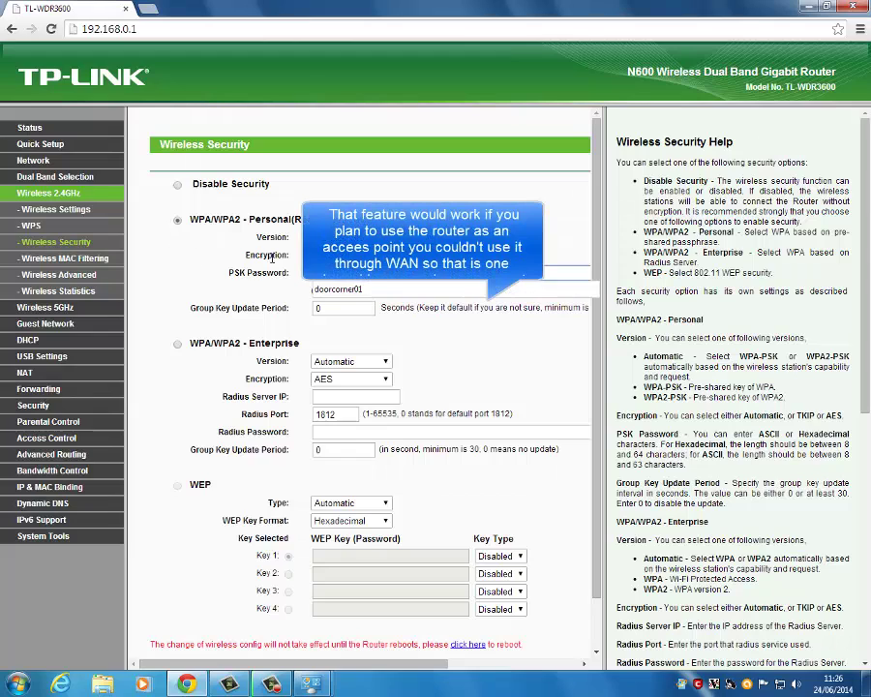
{"action": "left_click", "coordinate": [351, 287]}
Confirm WPA2-PSK, save the 2.4GHz security, then browse Advanced and Statistics pages
{"action": "scroll", "coordinate": [215, 210], "scroll_direction": "down", "scroll_amount": 1}
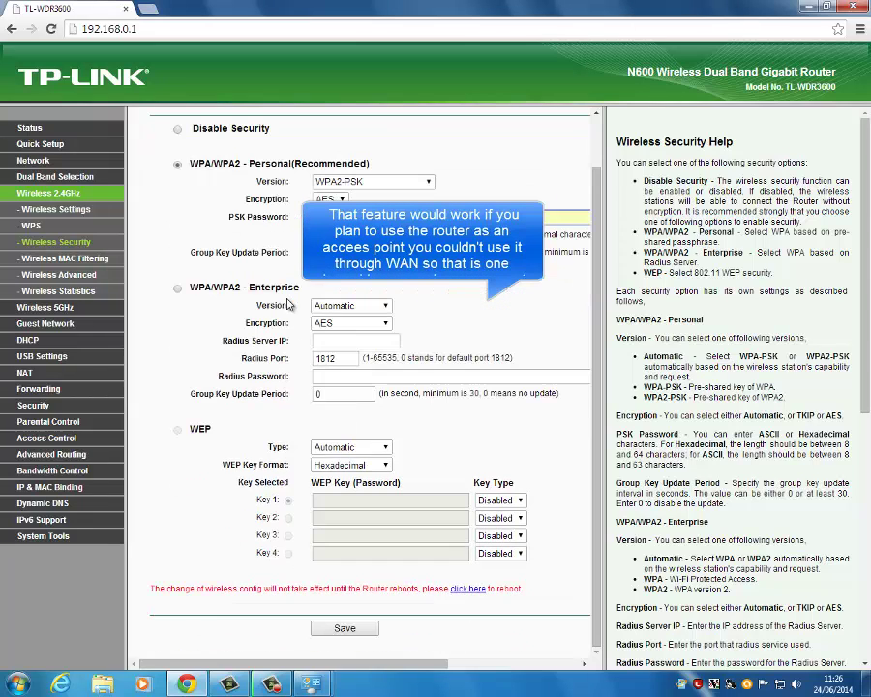
{"action": "left_click", "coordinate": [397, 183]}
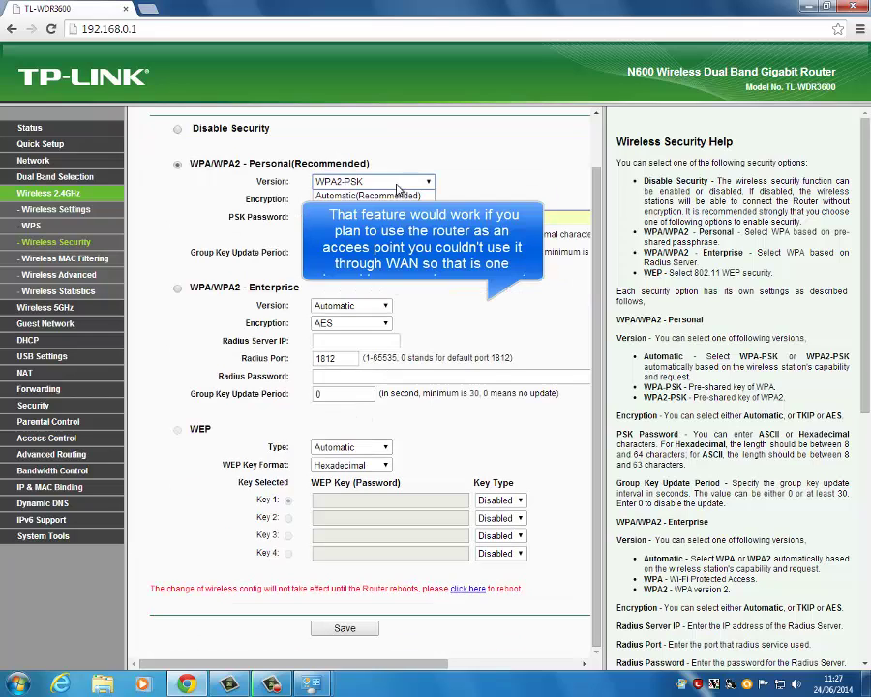
{"action": "left_click", "coordinate": [463, 189]}
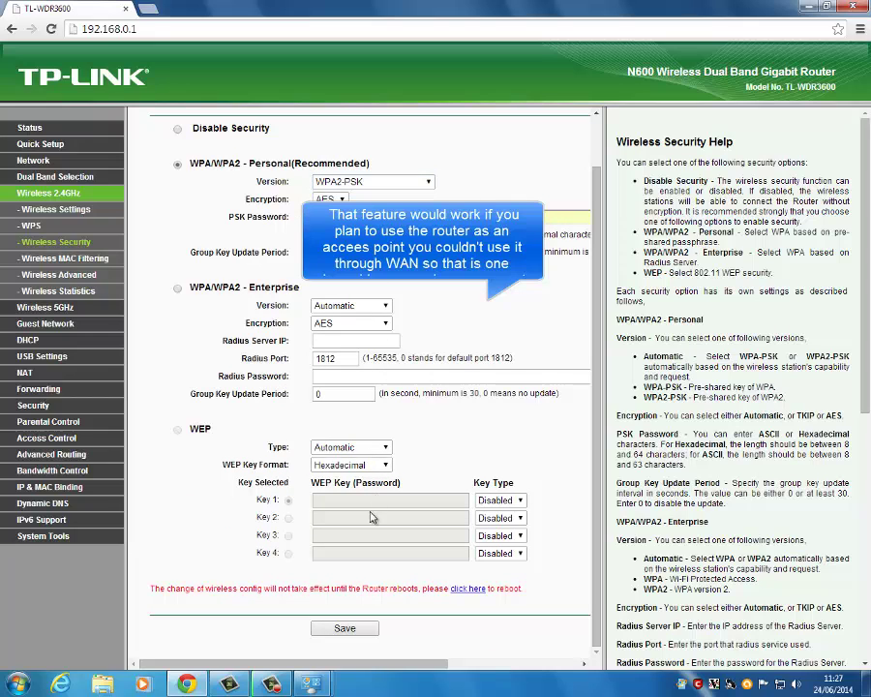
{"action": "left_click", "coordinate": [344, 628]}
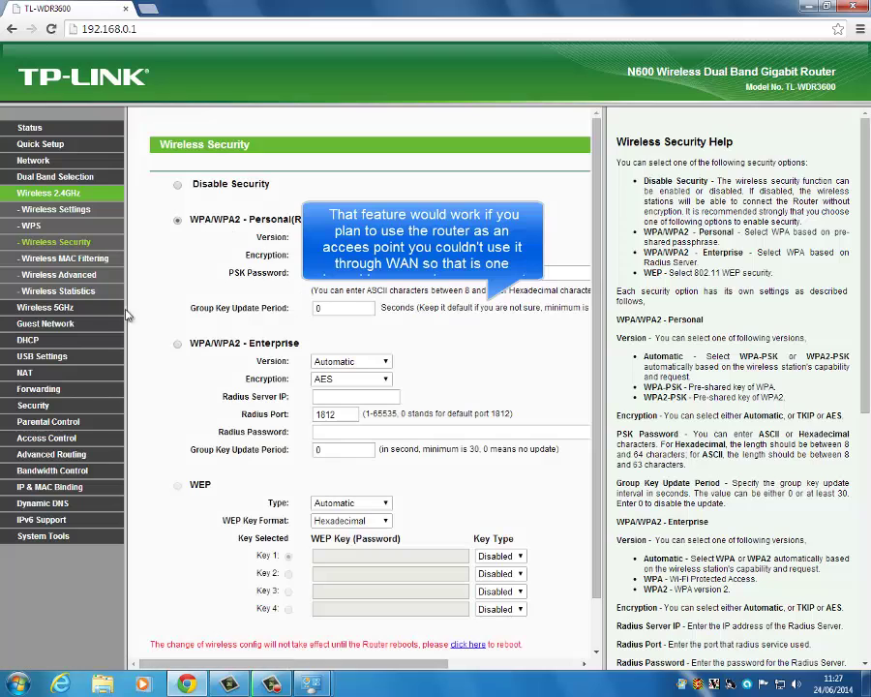
{"action": "left_click", "coordinate": [58, 274]}
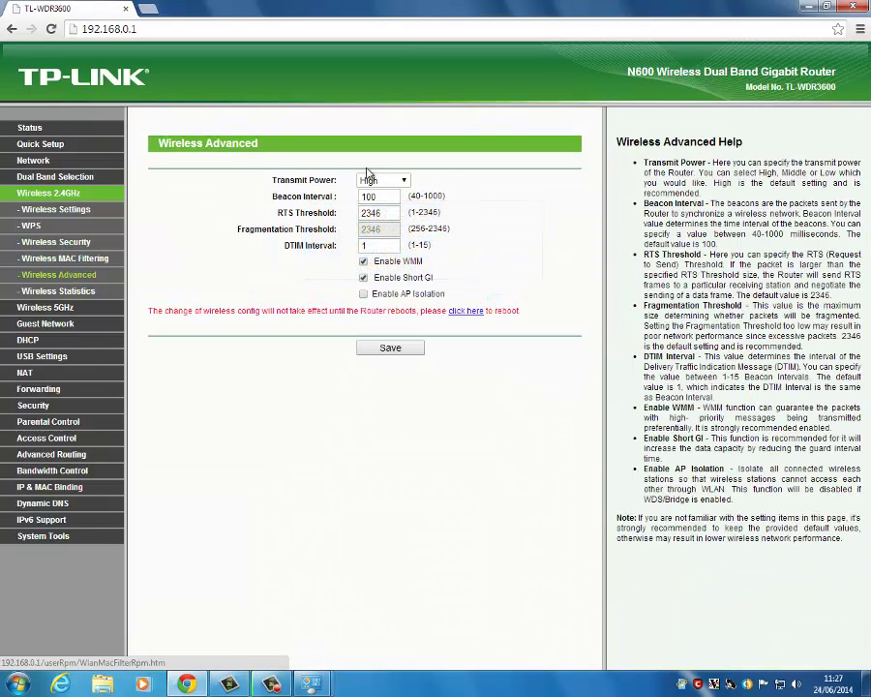
{"action": "left_click", "coordinate": [60, 290]}
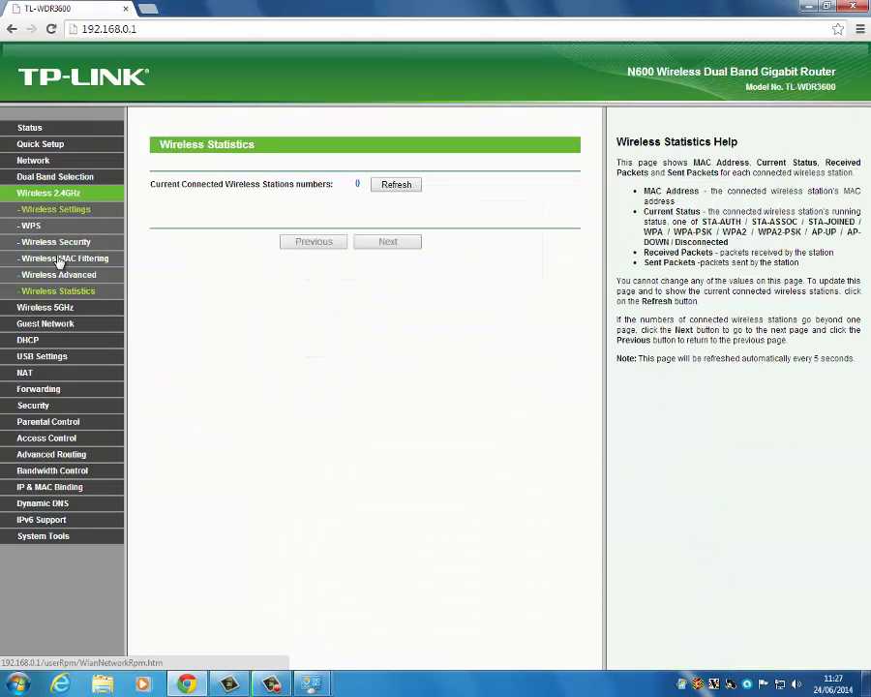
{"action": "left_click", "coordinate": [88, 181]}
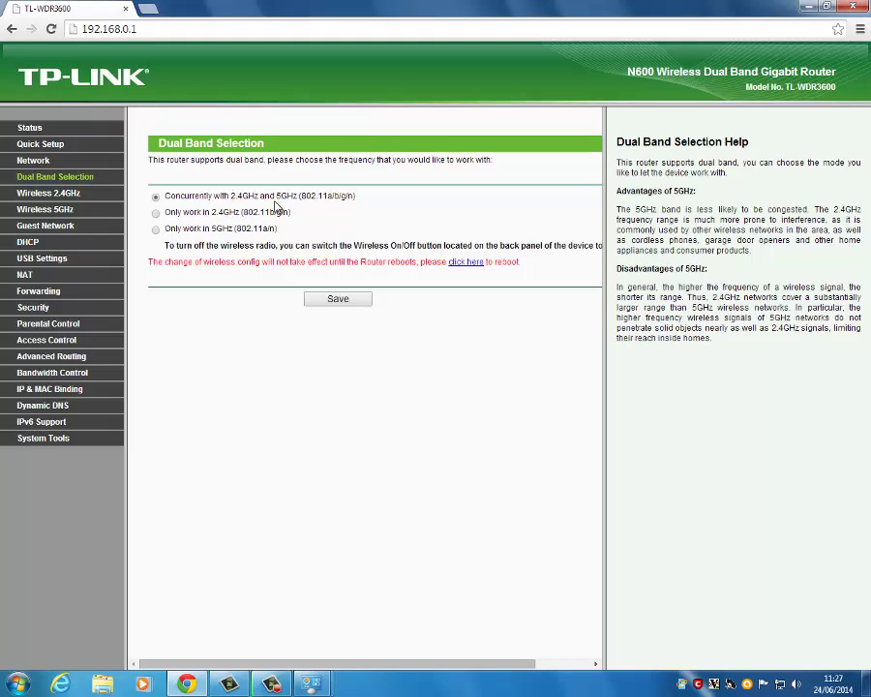
Inspect guest egress 256 and ingress 1024 bandwidth limits, then select the 2.4GHz guest network name
{"action": "left_click", "coordinate": [70, 230]}
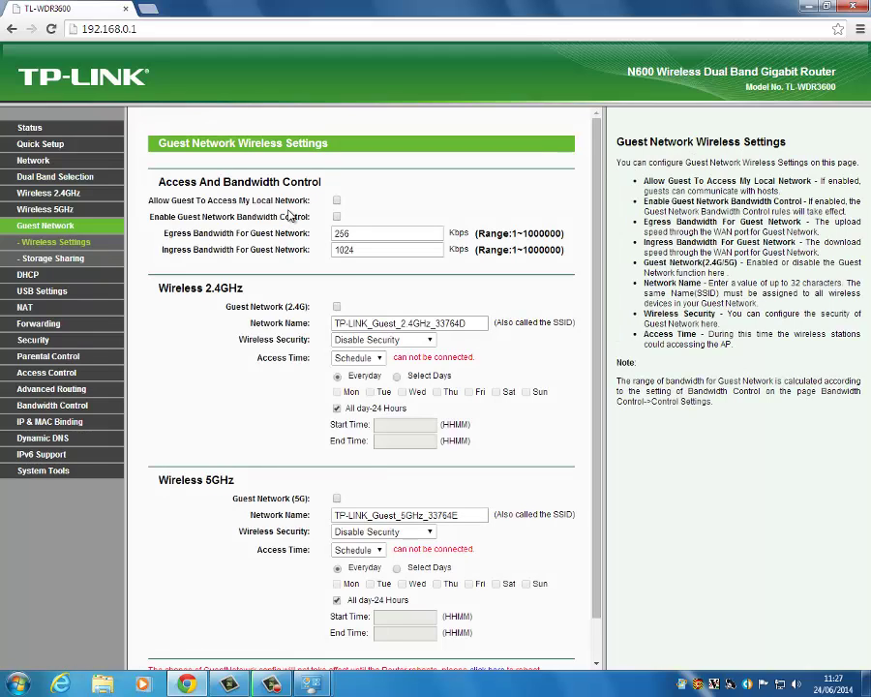
{"action": "left_click", "coordinate": [403, 232]}
{"action": "left_click", "coordinate": [399, 251]}
{"action": "left_click", "coordinate": [396, 234]}
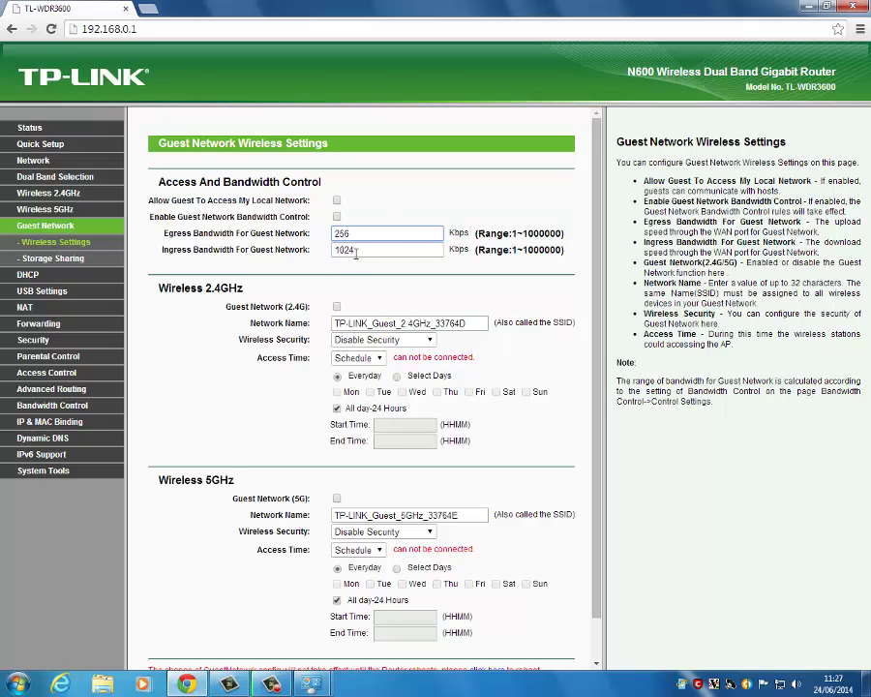
{"action": "left_click", "coordinate": [358, 250]}
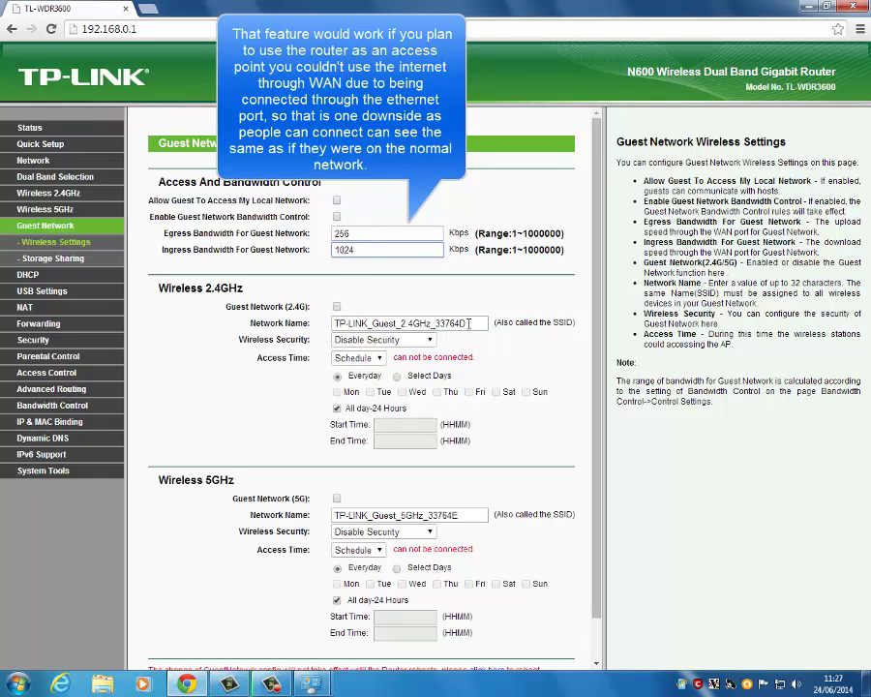
{"action": "left_click_drag", "start_coordinate": [471, 324], "coordinate": [276, 340]}
Enter TC-WIRELESS-N_GUEST as the name, tick Guest Network (2.4G), and leave Wireless Security Disabled
{"action": "type", "text": "TC"}
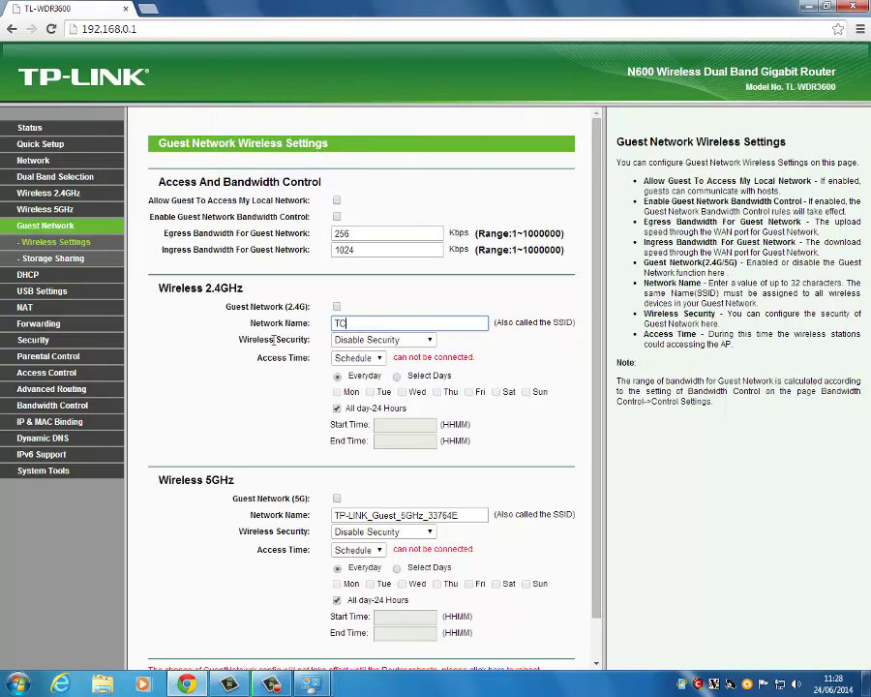
{"action": "type", "text": "-WIRELESS-N_GUEST"}
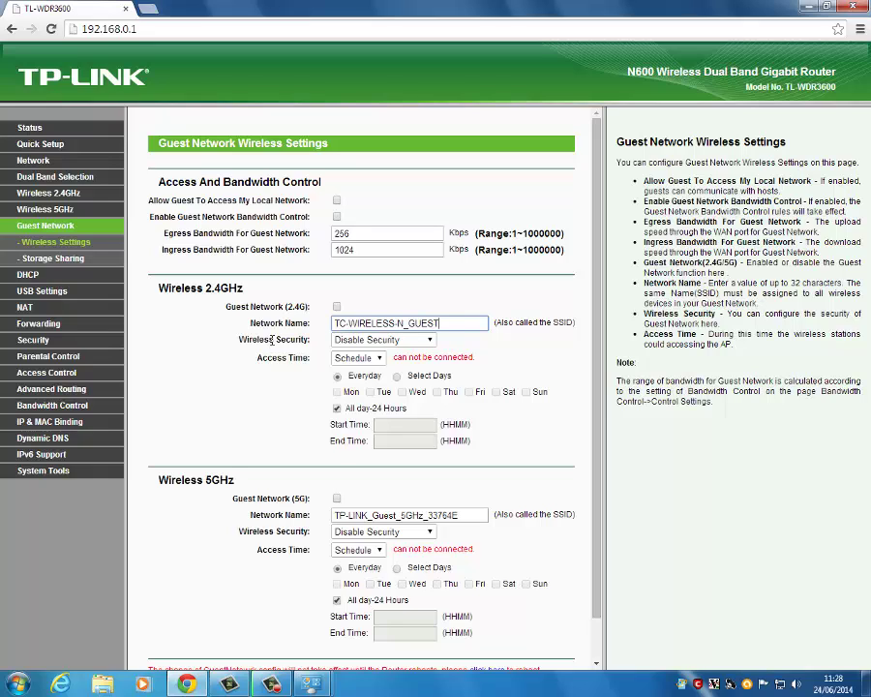
{"action": "left_click", "coordinate": [337, 307]}
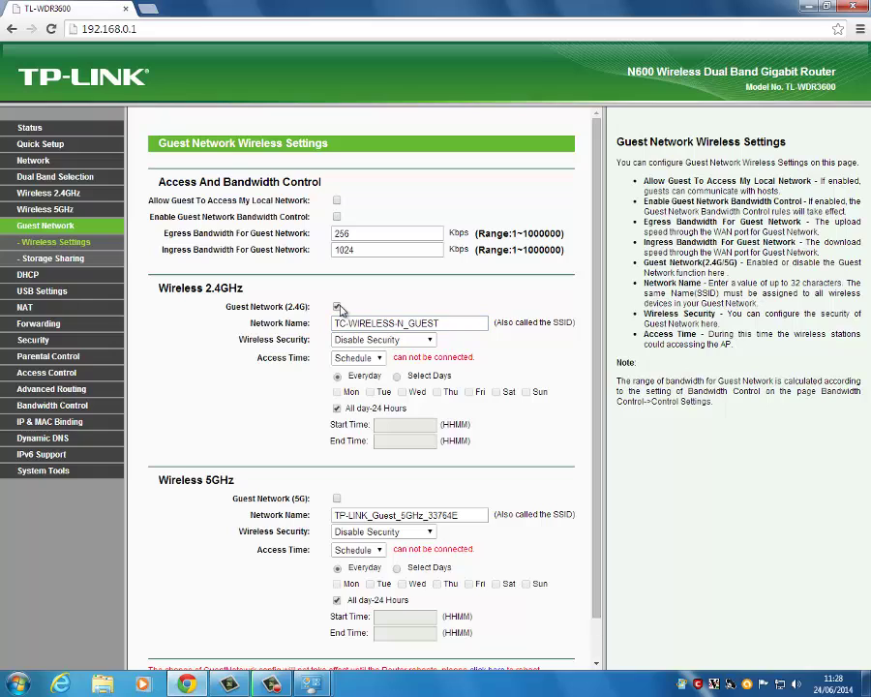
{"action": "left_click", "coordinate": [412, 340]}
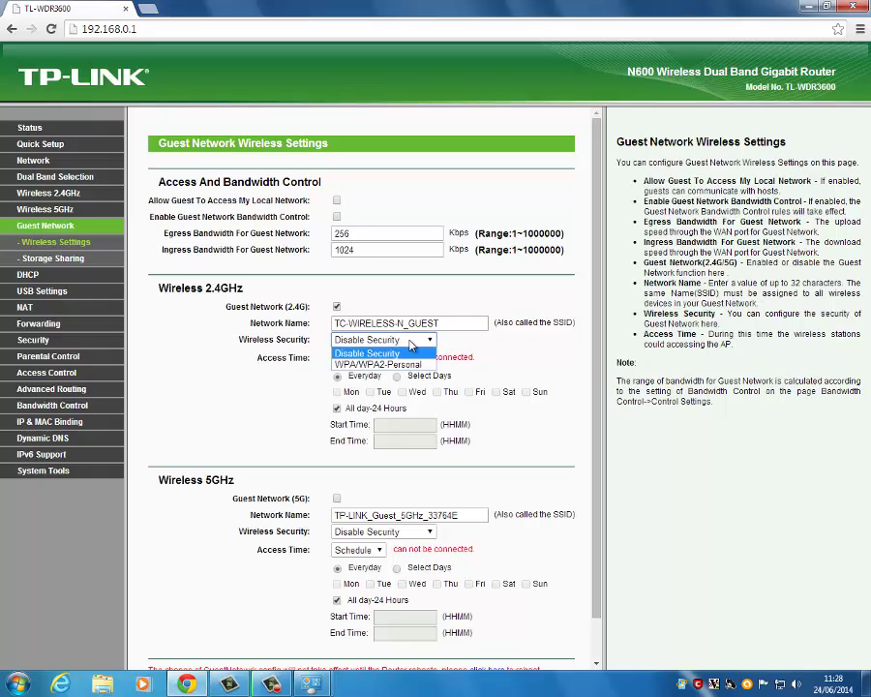
{"action": "left_click", "coordinate": [495, 343]}
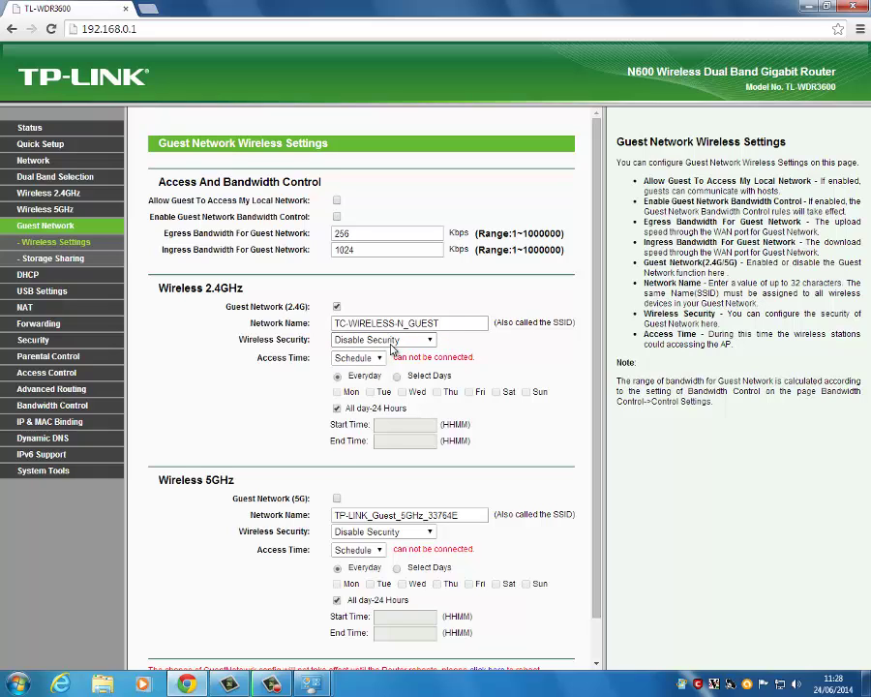
{"action": "left_click", "coordinate": [391, 342]}
{"action": "left_click", "coordinate": [440, 355]}
{"action": "scroll", "coordinate": [377, 360], "scroll_direction": "down", "scroll_amount": 1}
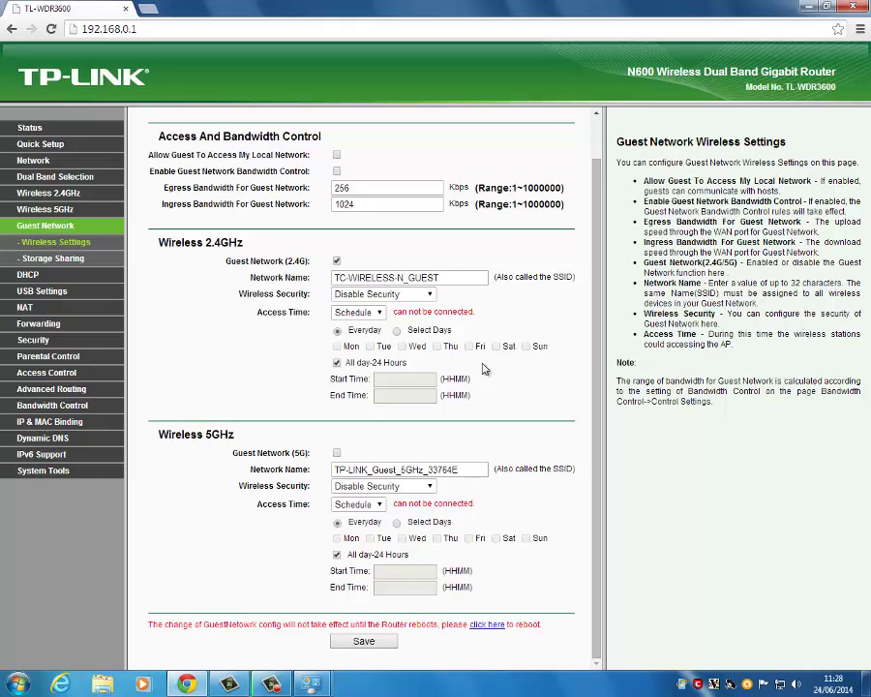
Enable the 5GHz guest network as TC-WIRELESS-N_5GHz_GUEST, save it, and go to Storage Sharing
{"action": "left_click", "coordinate": [337, 453]}
{"action": "left_click_drag", "start_coordinate": [480, 469], "coordinate": [177, 494]}
{"action": "type", "text": "TC"}
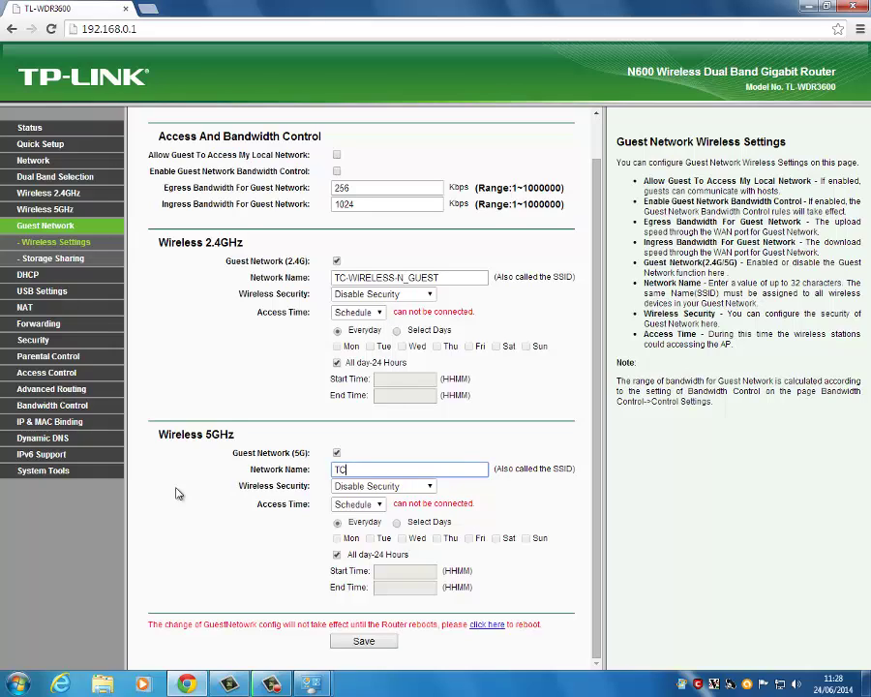
{"action": "type", "text": "-WIRELESS"}
{"action": "key", "text": "BackSpace"}
{"action": "key", "text": "BackSpace"}
{"action": "type", "text": "ESS"}
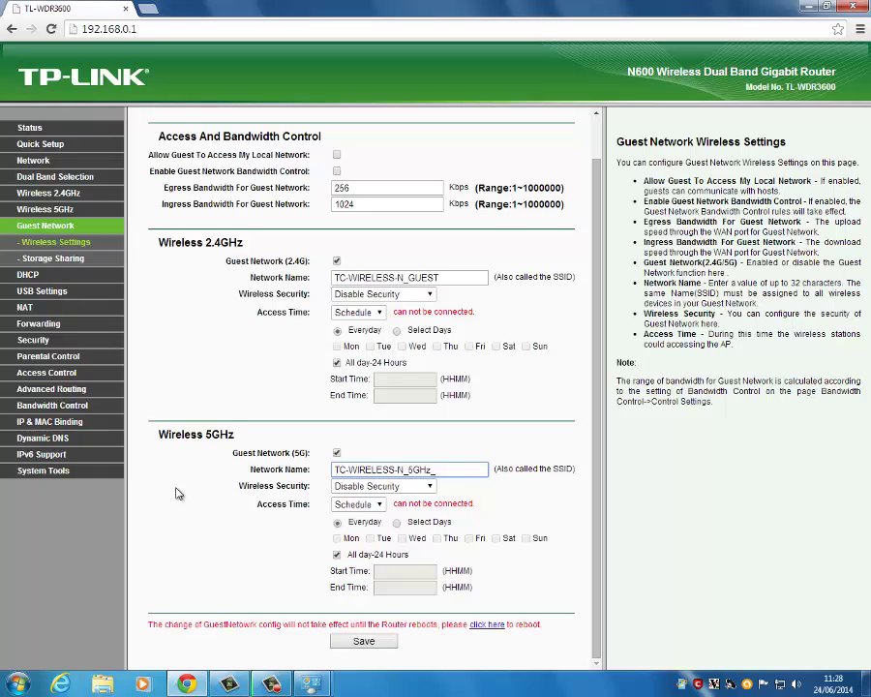
{"action": "type", "text": "UEST"}
{"action": "left_click", "coordinate": [363, 639]}
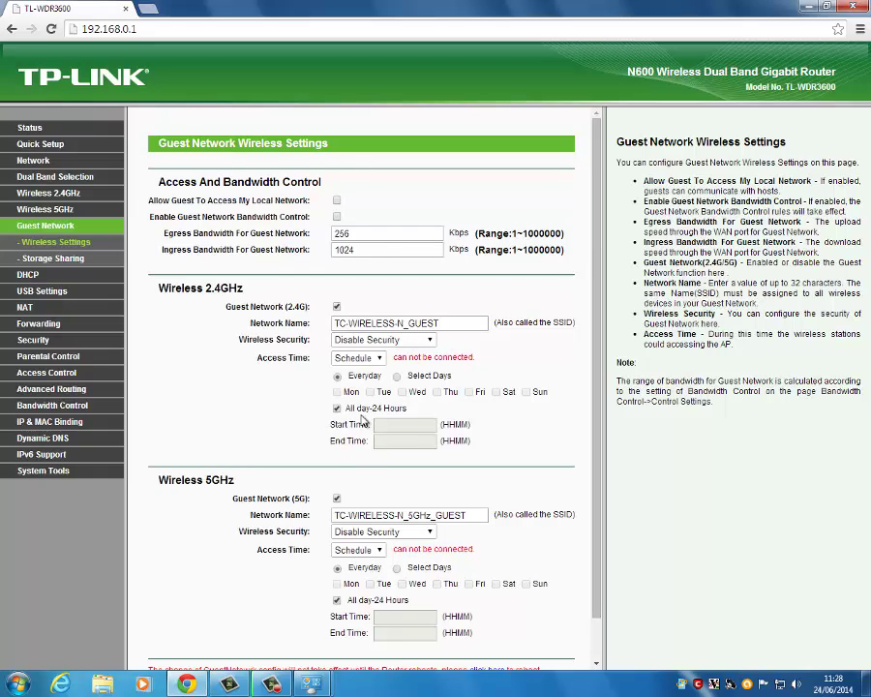
{"action": "scroll", "coordinate": [311, 399], "scroll_direction": "down", "scroll_amount": 1}
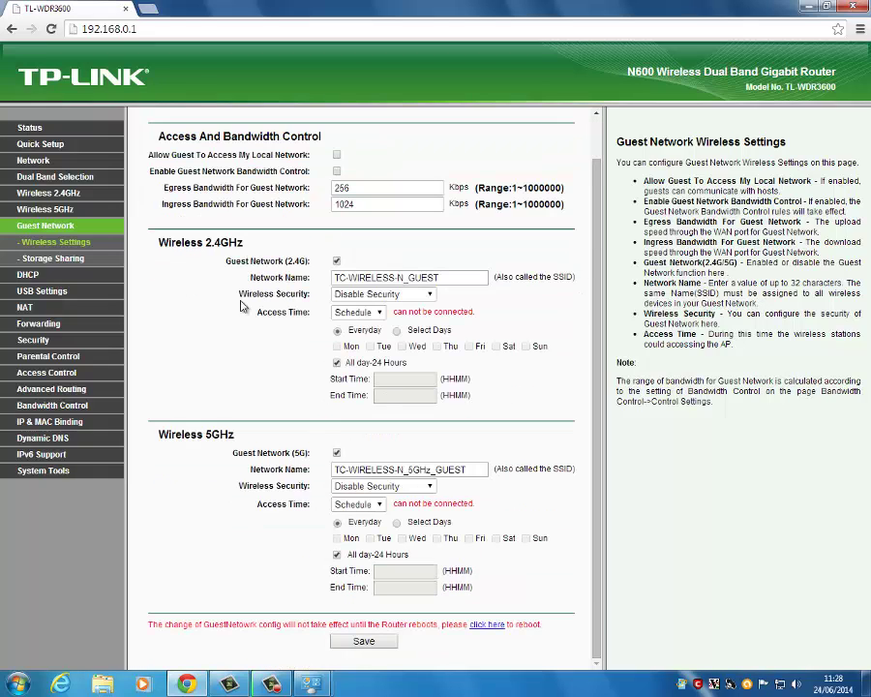
{"action": "left_click", "coordinate": [84, 263]}
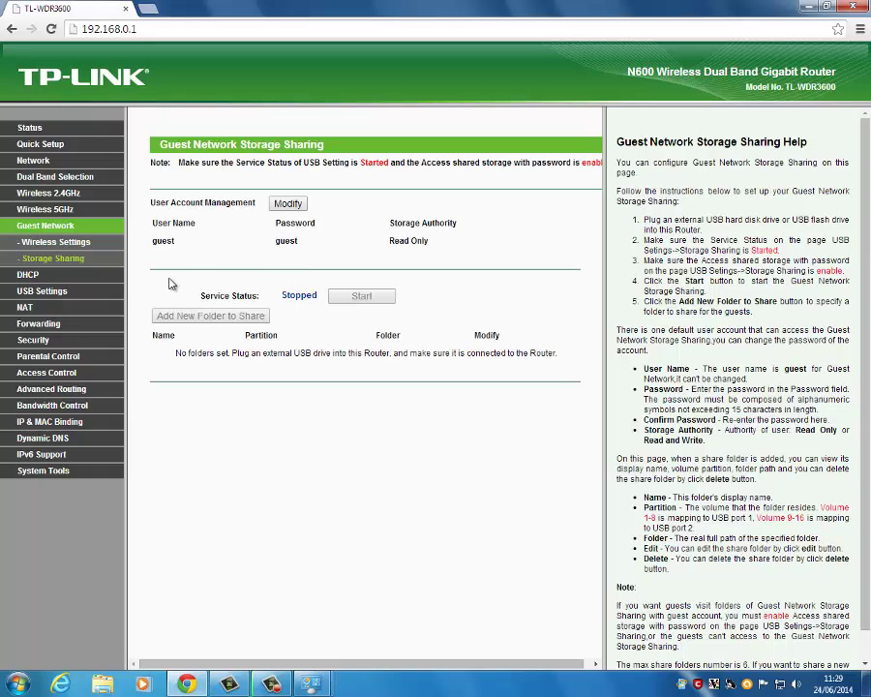
Review the DHCP, USB Settings, FTP Server and Media Server pages, ending on Print Server settings
{"action": "left_click", "coordinate": [37, 281]}
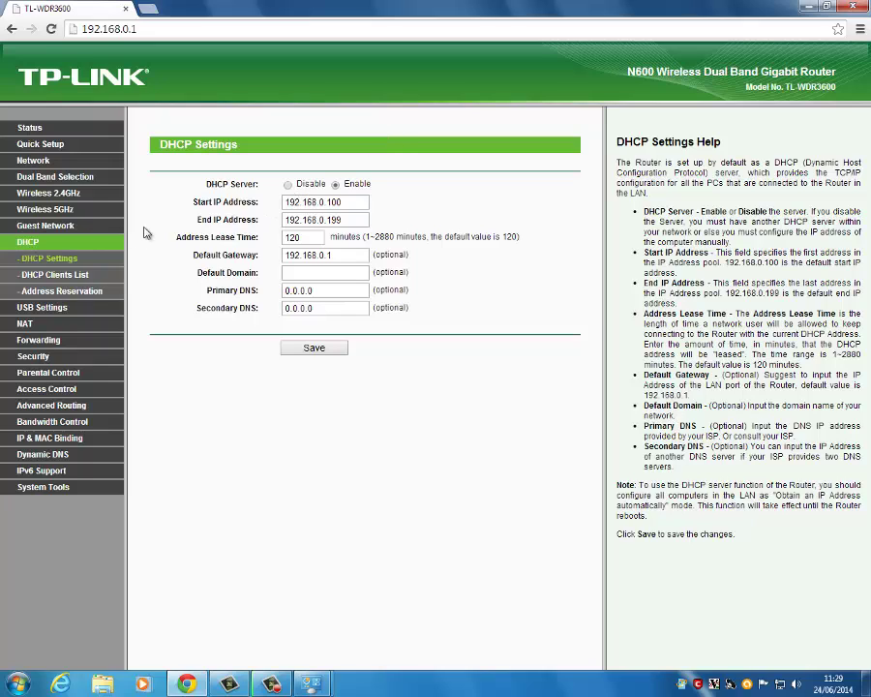
{"action": "left_click", "coordinate": [80, 308]}
{"action": "left_click", "coordinate": [61, 292]}
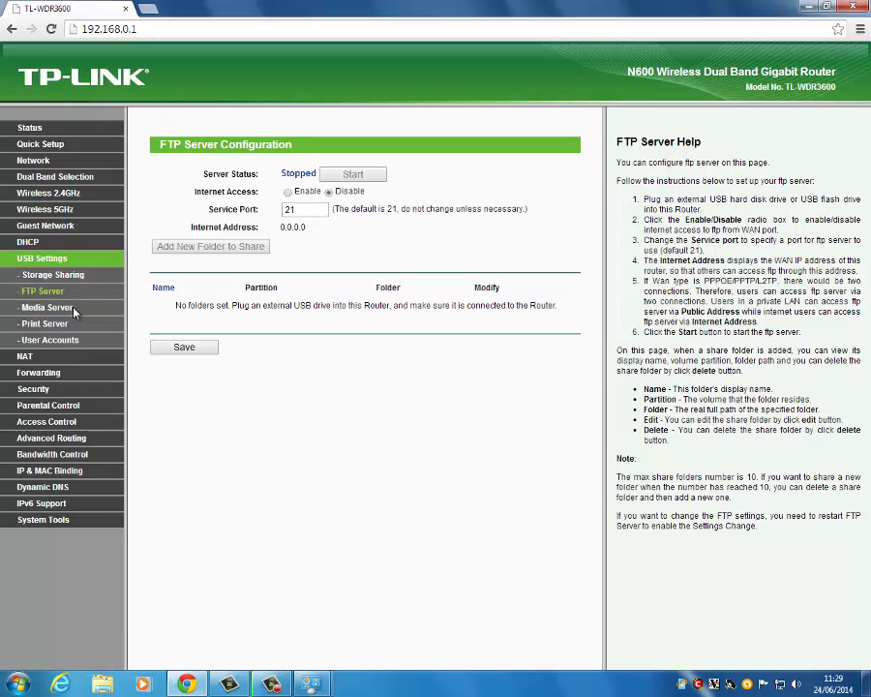
{"action": "left_click", "coordinate": [68, 307]}
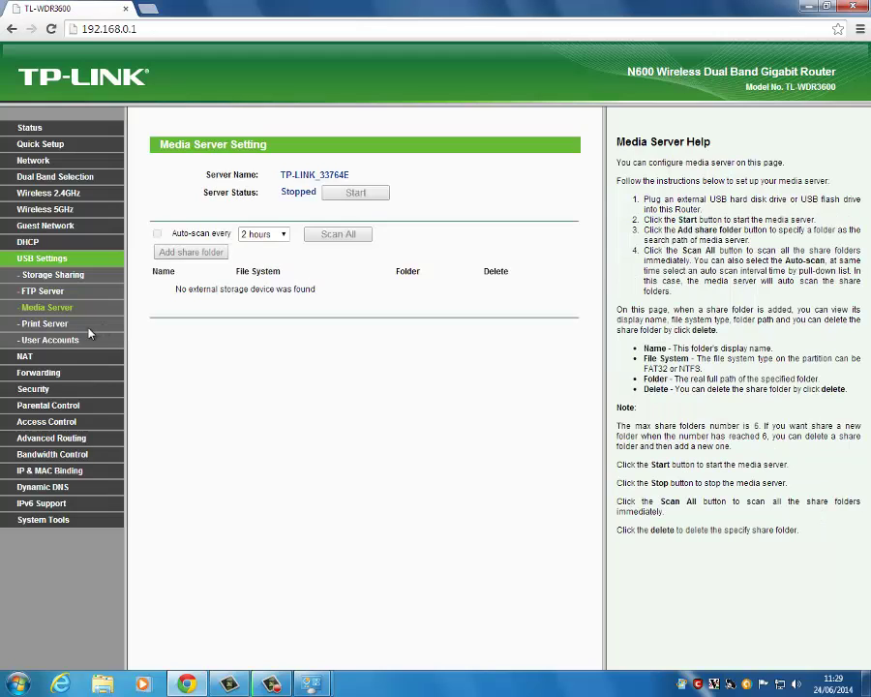
{"action": "left_click", "coordinate": [45, 324]}
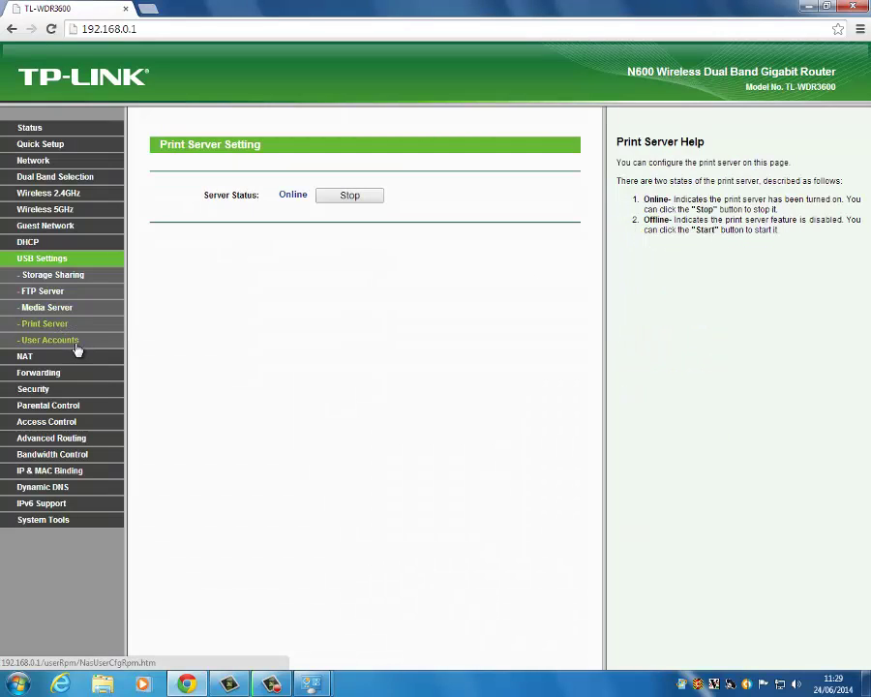
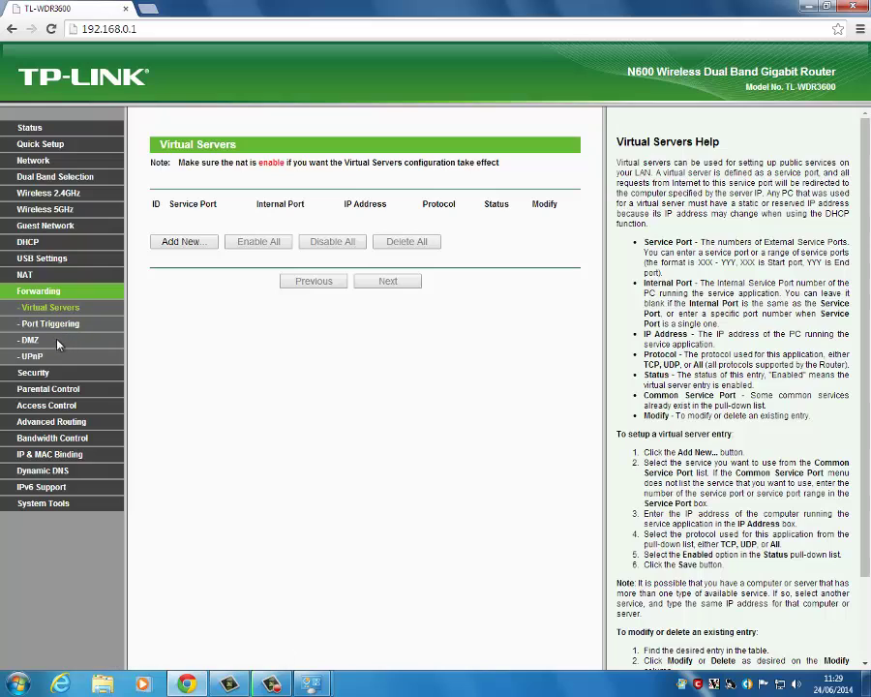
Browse the UPnP, Basic and Advanced Security, Local and Remote Management pages, then Parental Control
{"action": "left_click", "coordinate": [74, 354]}
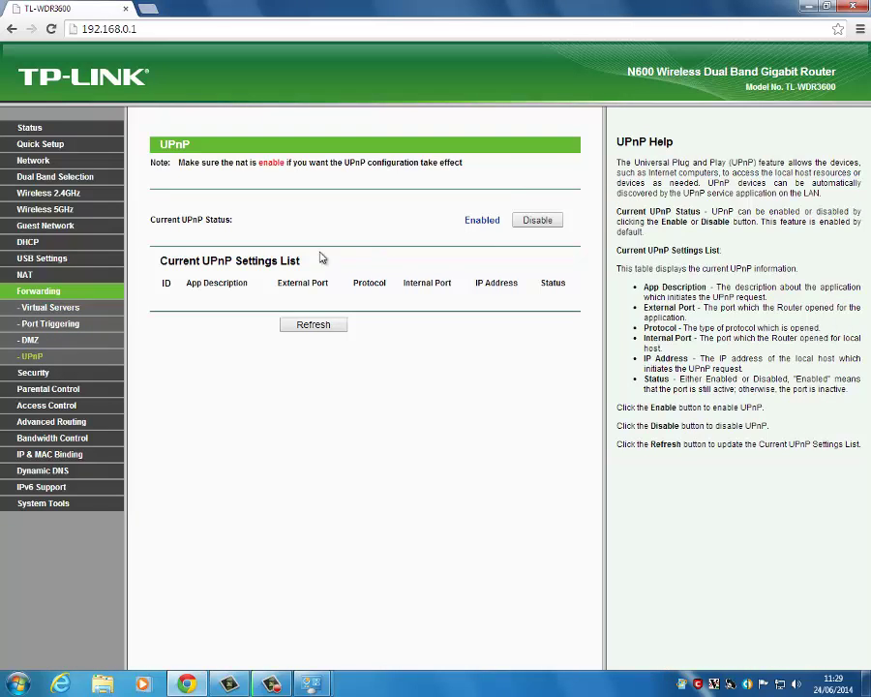
{"action": "left_click", "coordinate": [36, 376]}
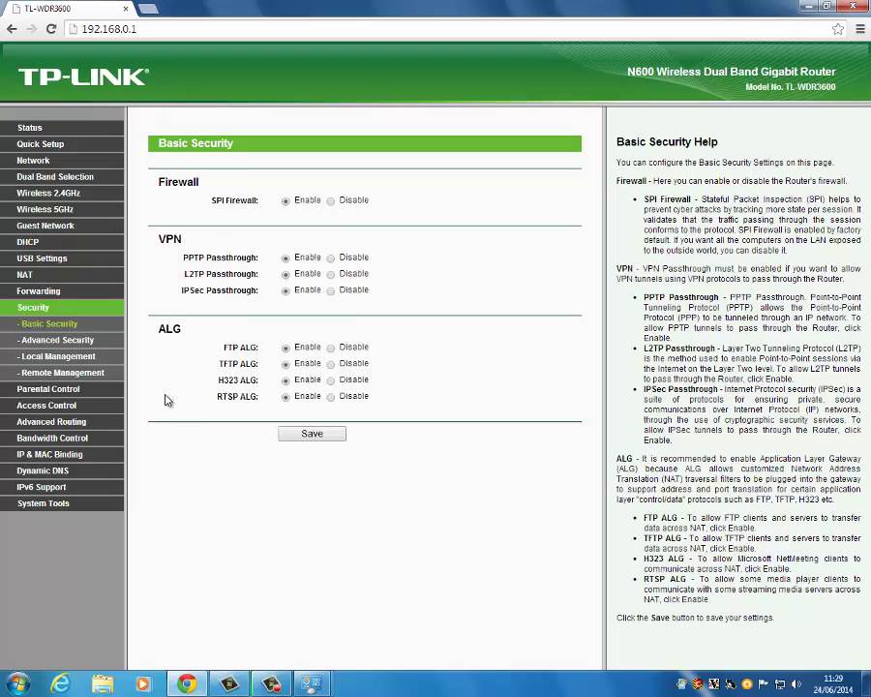
{"action": "left_click", "coordinate": [85, 340]}
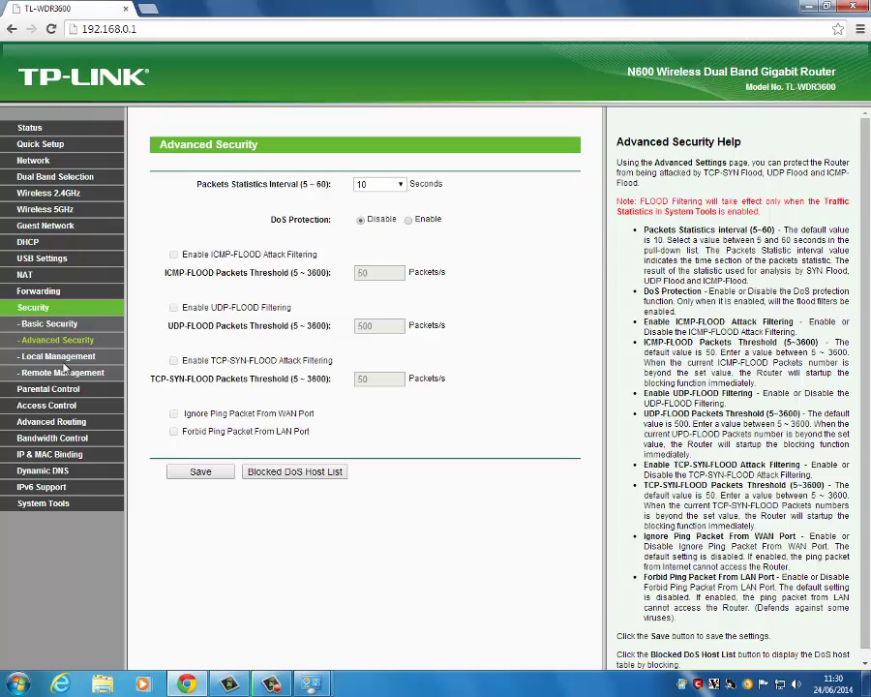
{"action": "left_click", "coordinate": [68, 362]}
{"action": "left_click", "coordinate": [70, 374]}
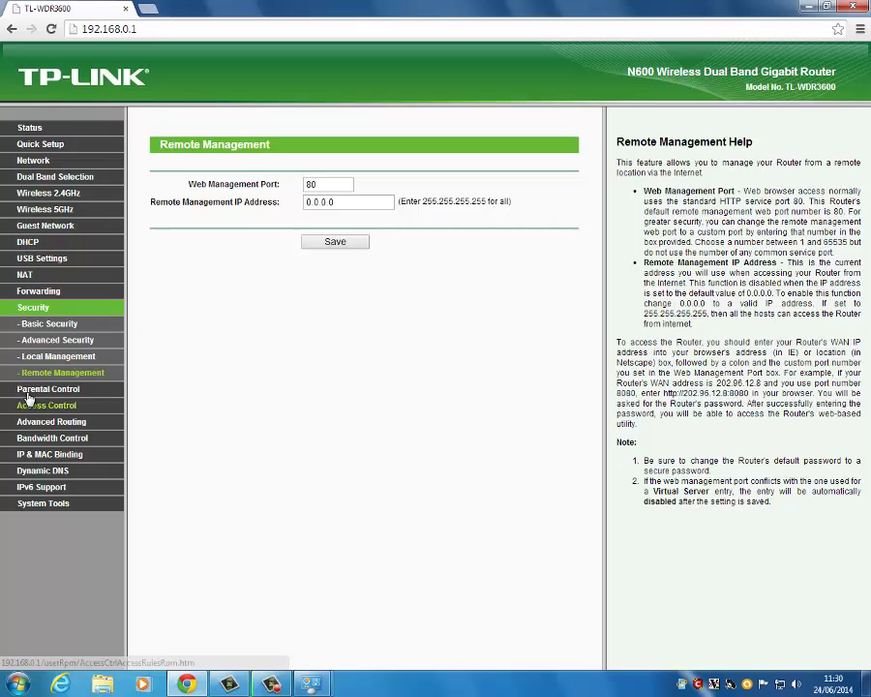
{"action": "left_click", "coordinate": [108, 390]}
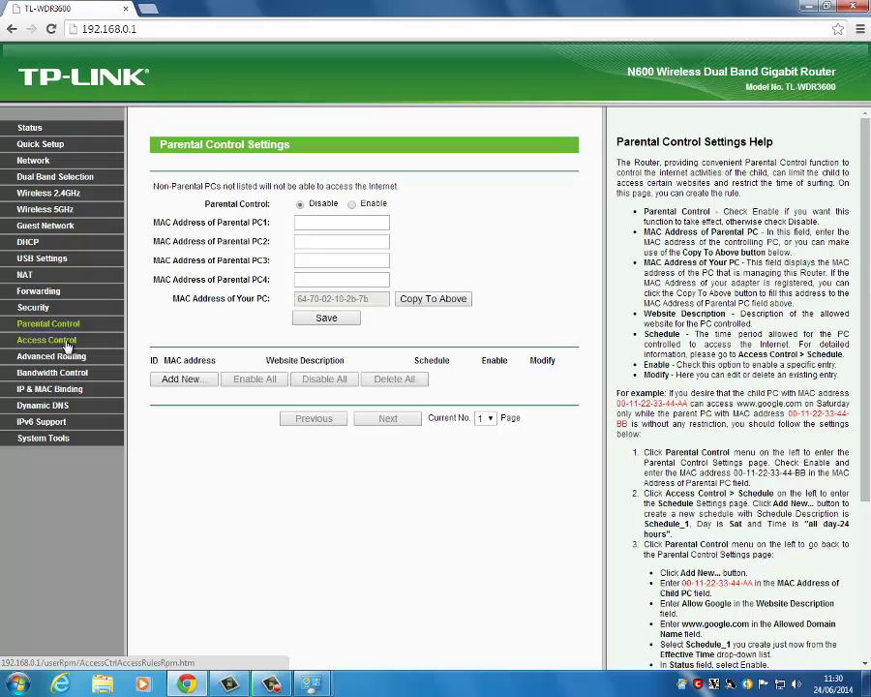
View the Access Control rules, host and target lists, the static routing list, then Bandwidth Control
{"action": "left_click", "coordinate": [66, 342]}
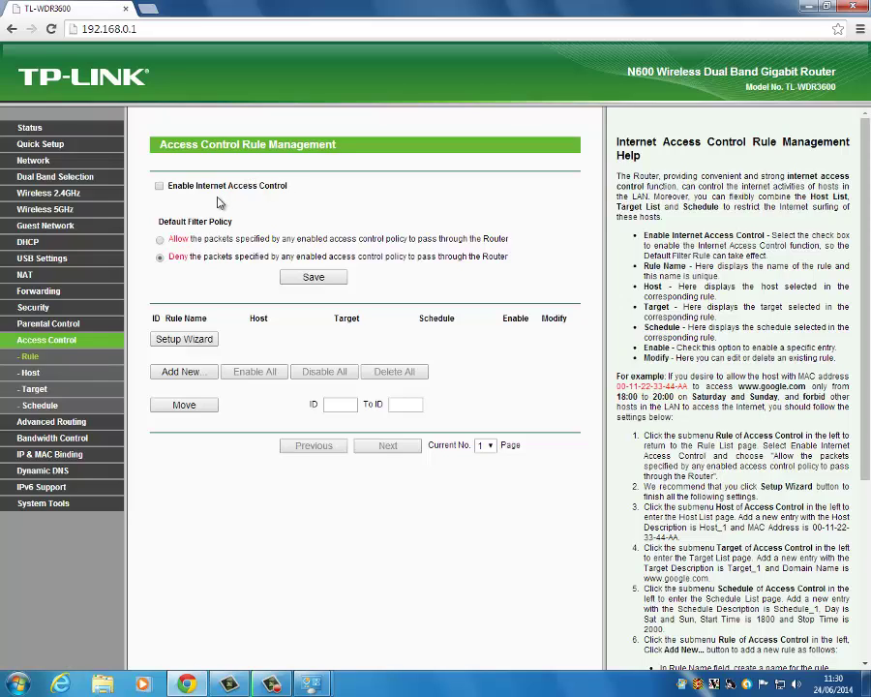
{"action": "left_click", "coordinate": [33, 374]}
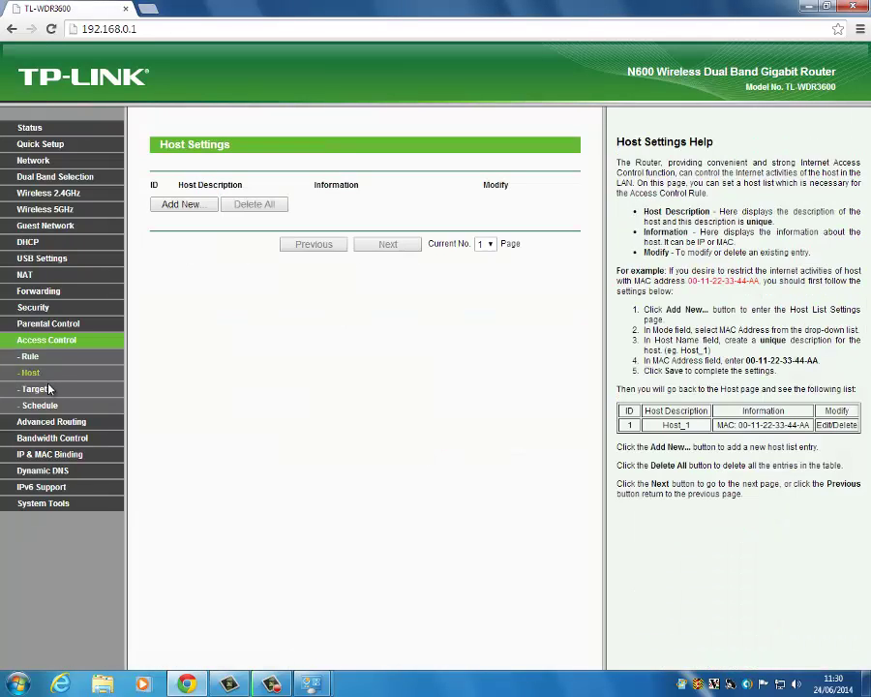
{"action": "left_click", "coordinate": [46, 388]}
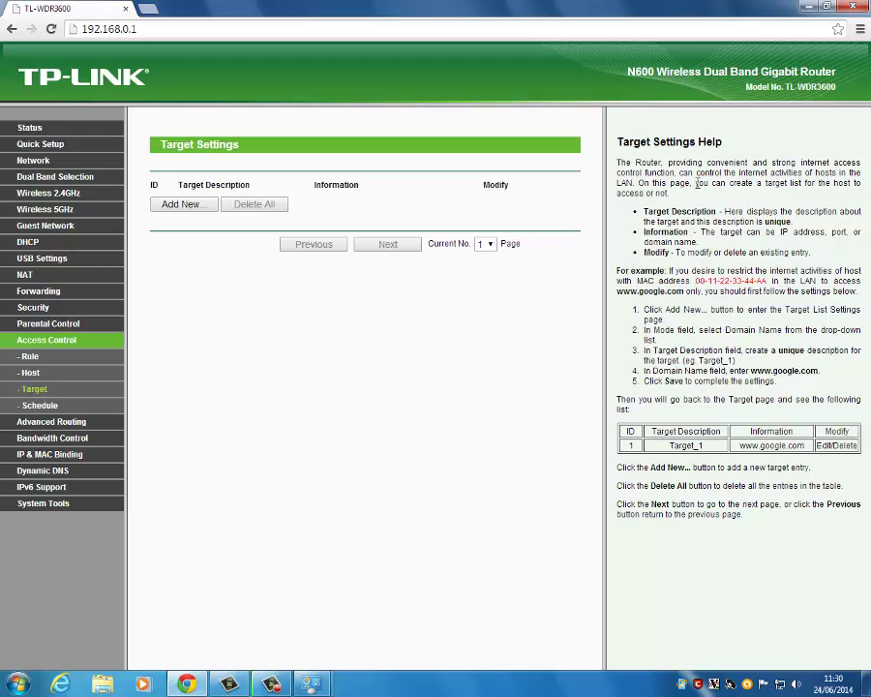
{"action": "left_click", "coordinate": [55, 422]}
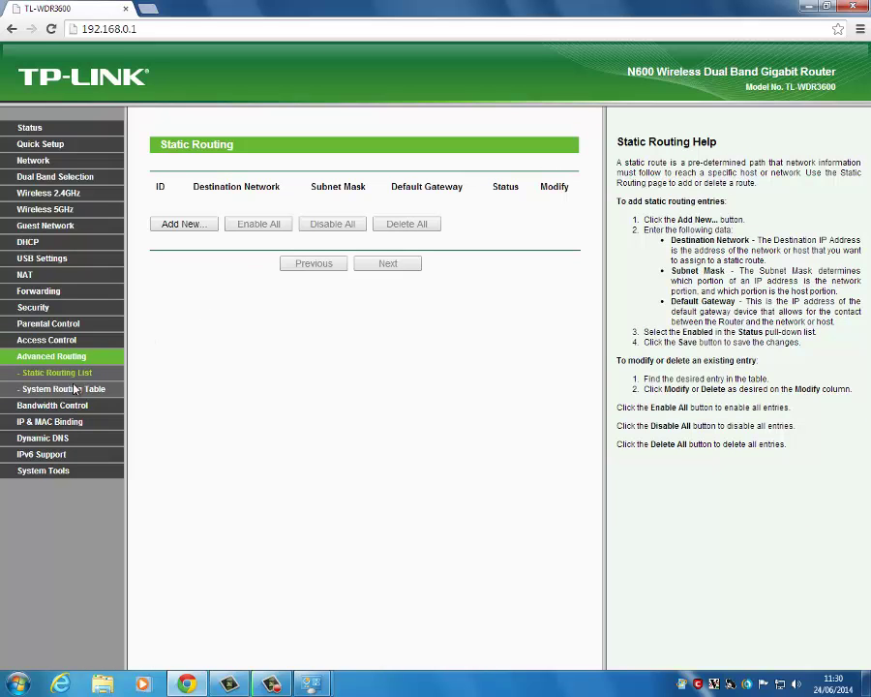
{"action": "left_click", "coordinate": [60, 405]}
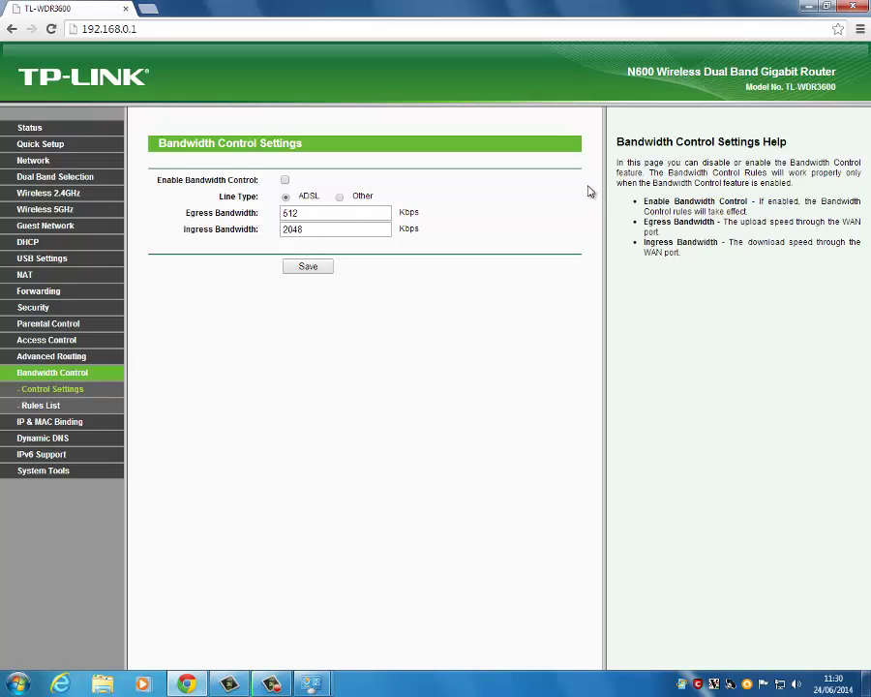
View the bandwidth Rules List, IP & MAC Binding, Dynamic DNS and IPv6 status pages
{"action": "left_click", "coordinate": [53, 404]}
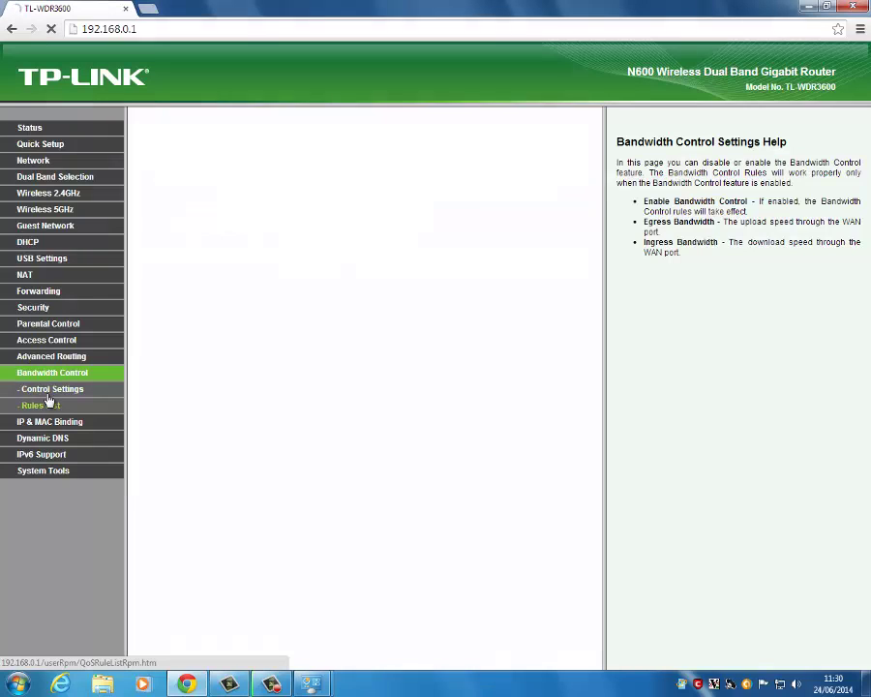
{"action": "left_click", "coordinate": [61, 425]}
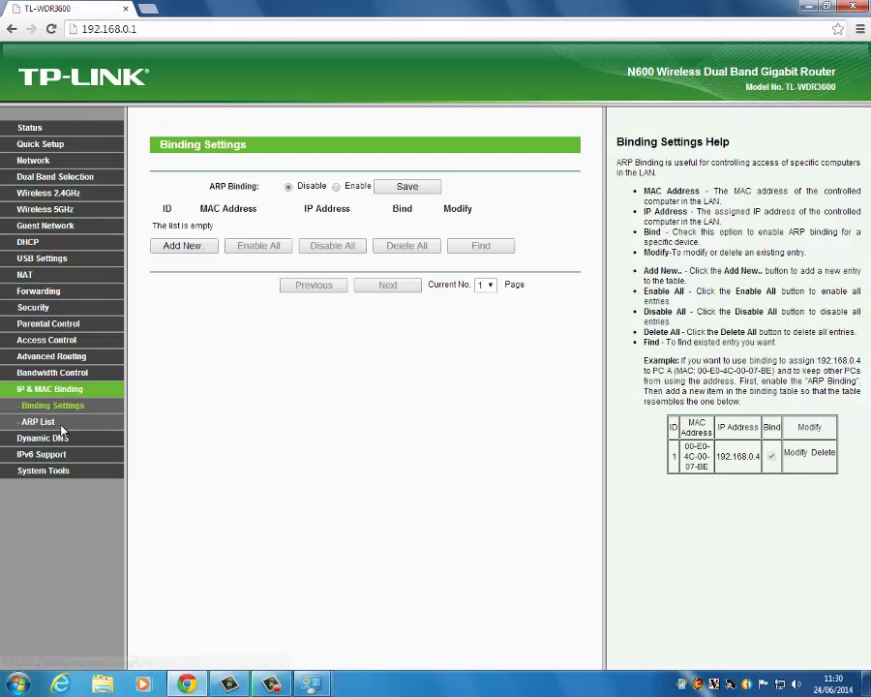
{"action": "left_click", "coordinate": [53, 439]}
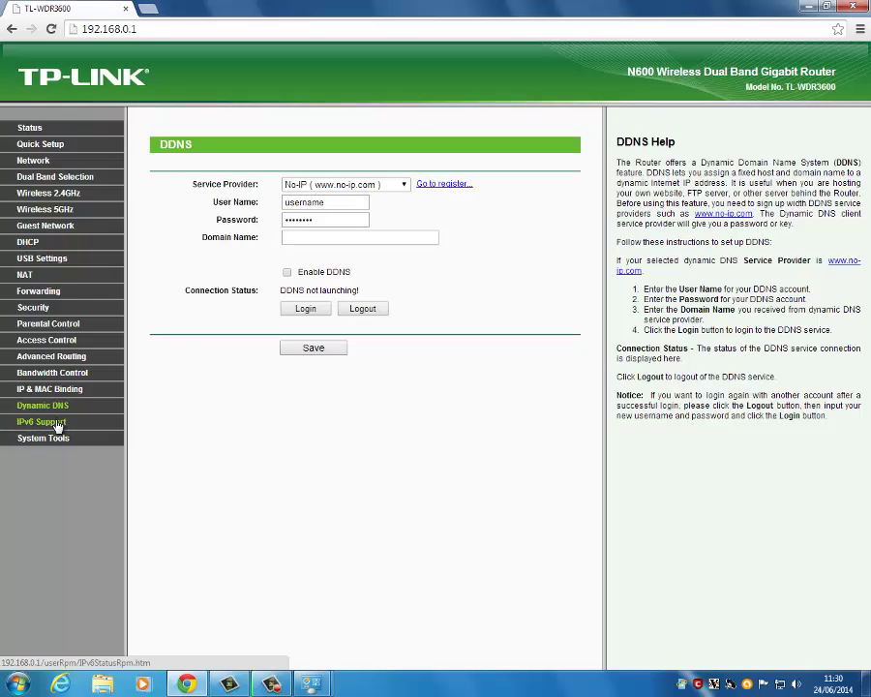
{"action": "left_click", "coordinate": [58, 423]}
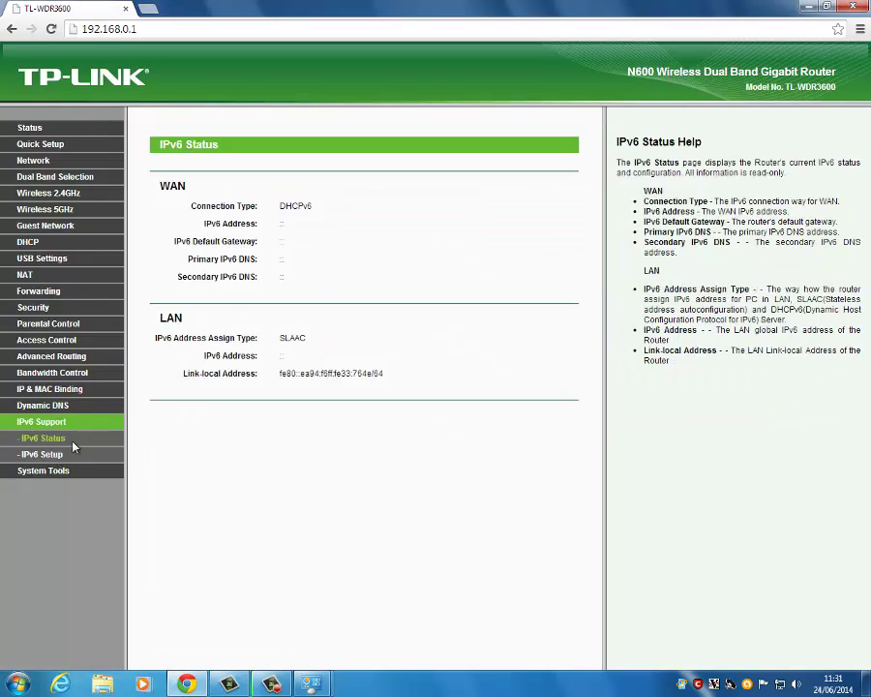
Go through each System Tools page, from Time Settings to Statistics, then Quick Setup
{"action": "left_click", "coordinate": [29, 471]}
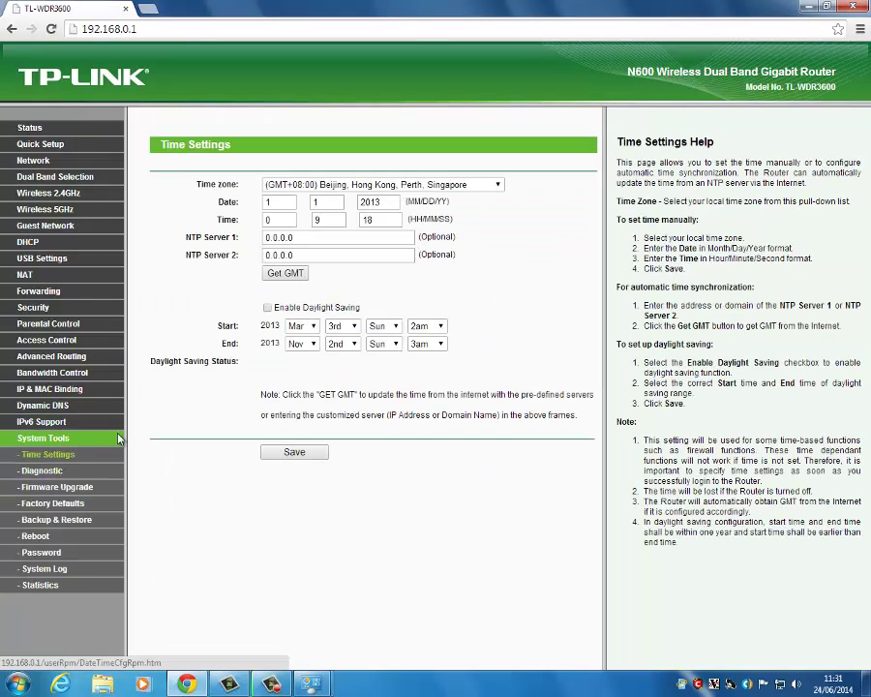
{"action": "left_click", "coordinate": [53, 471]}
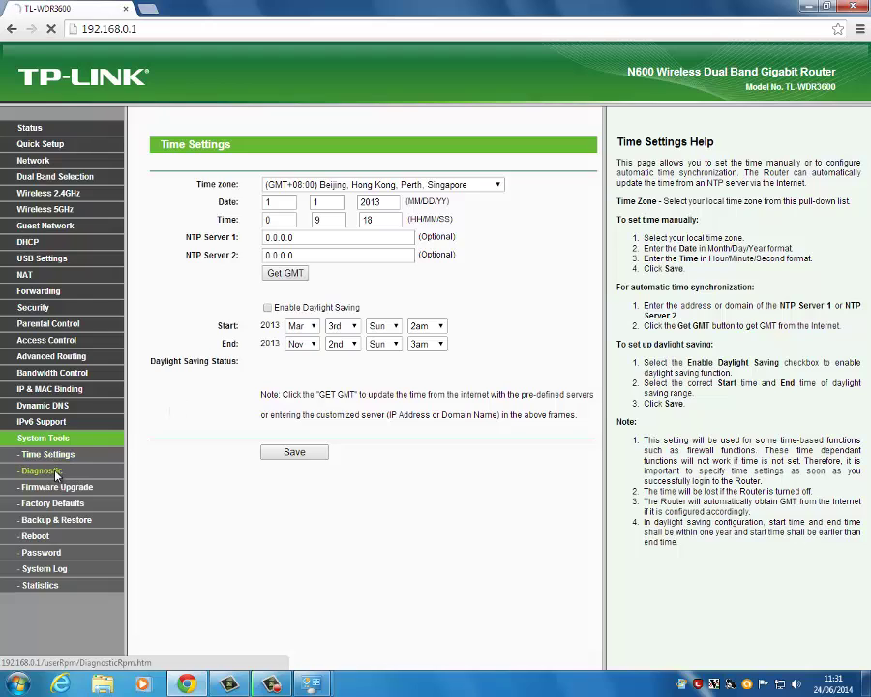
{"action": "left_click", "coordinate": [81, 490]}
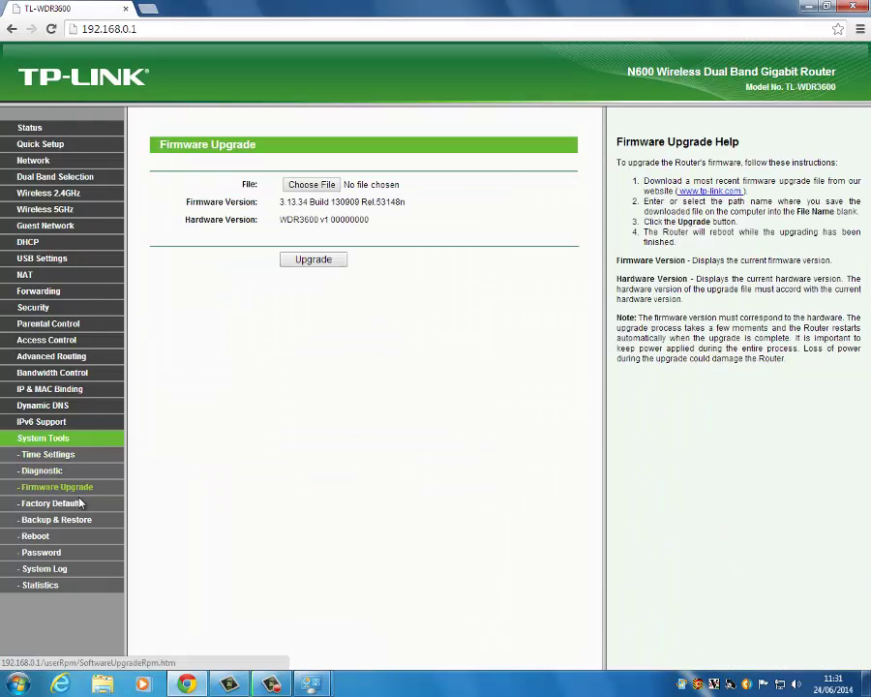
{"action": "left_click", "coordinate": [81, 503]}
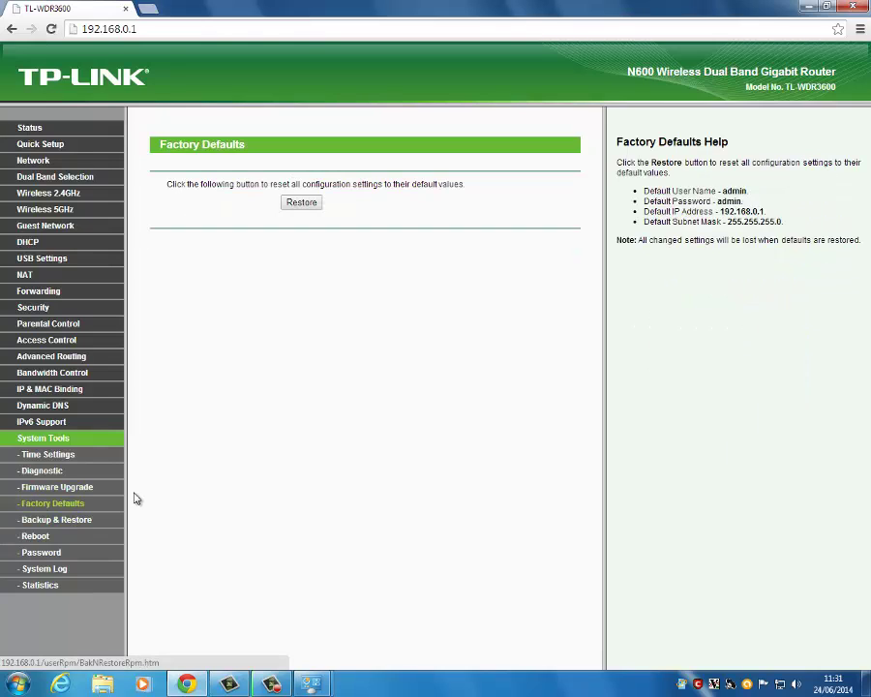
{"action": "left_click", "coordinate": [81, 523]}
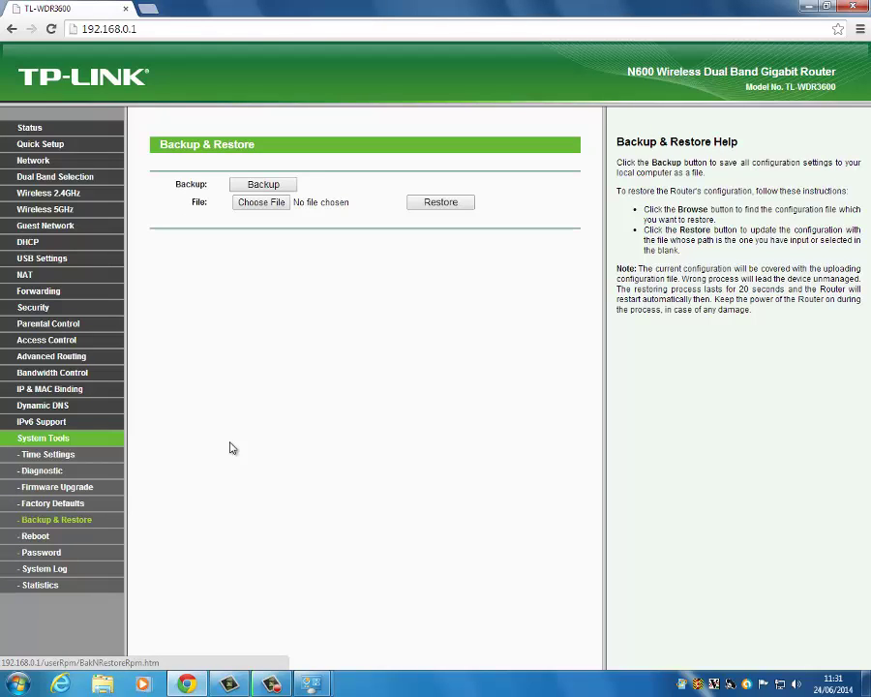
{"action": "left_click", "coordinate": [37, 537]}
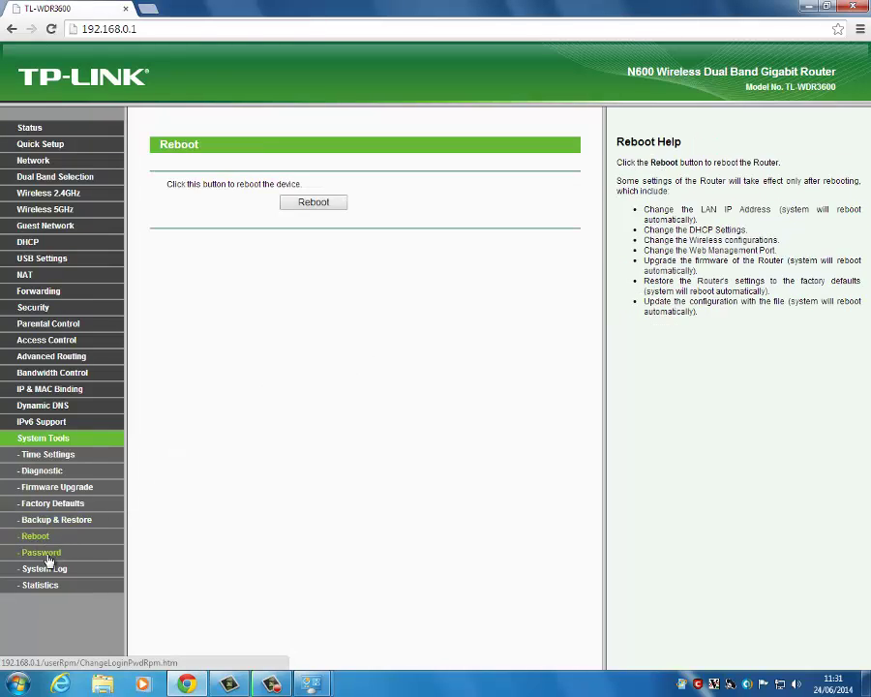
{"action": "left_click", "coordinate": [54, 554]}
{"action": "left_click", "coordinate": [44, 584]}
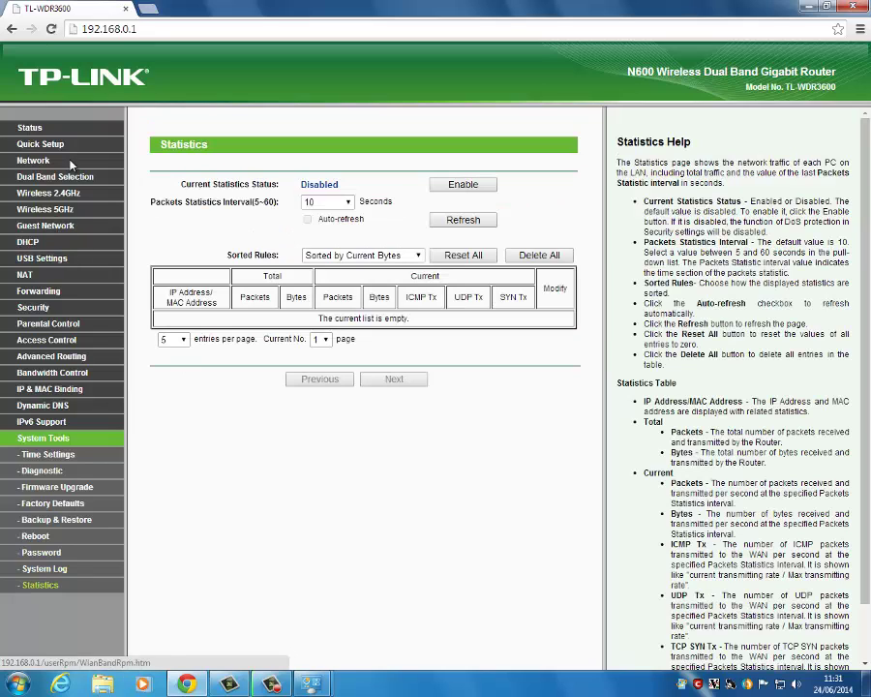
{"action": "left_click", "coordinate": [42, 145]}
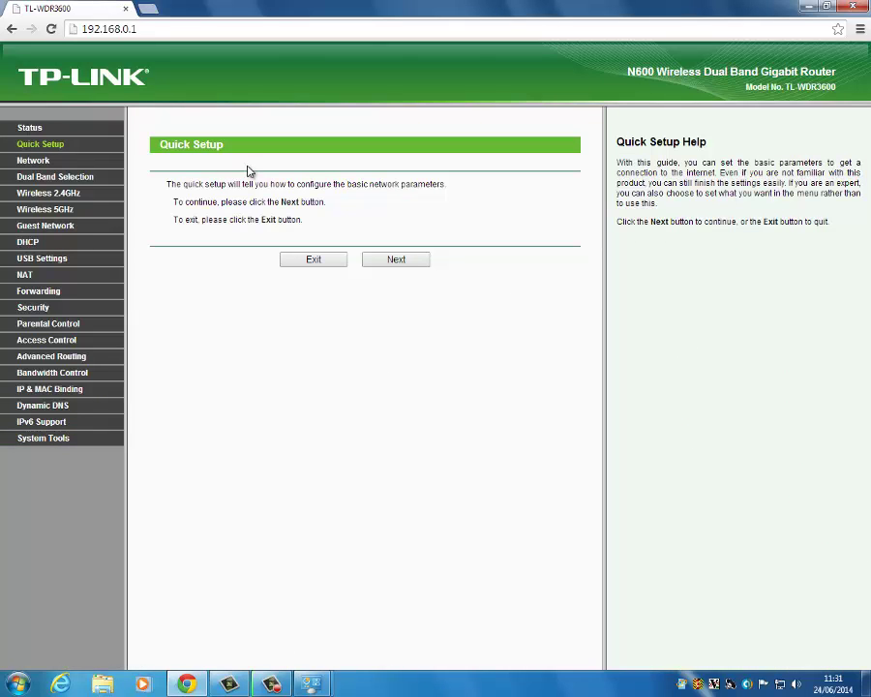
Look over the WAN, LAN, MAC Clone and Dual Band Selection pages, then the DHCP settings
{"action": "left_click", "coordinate": [46, 163]}
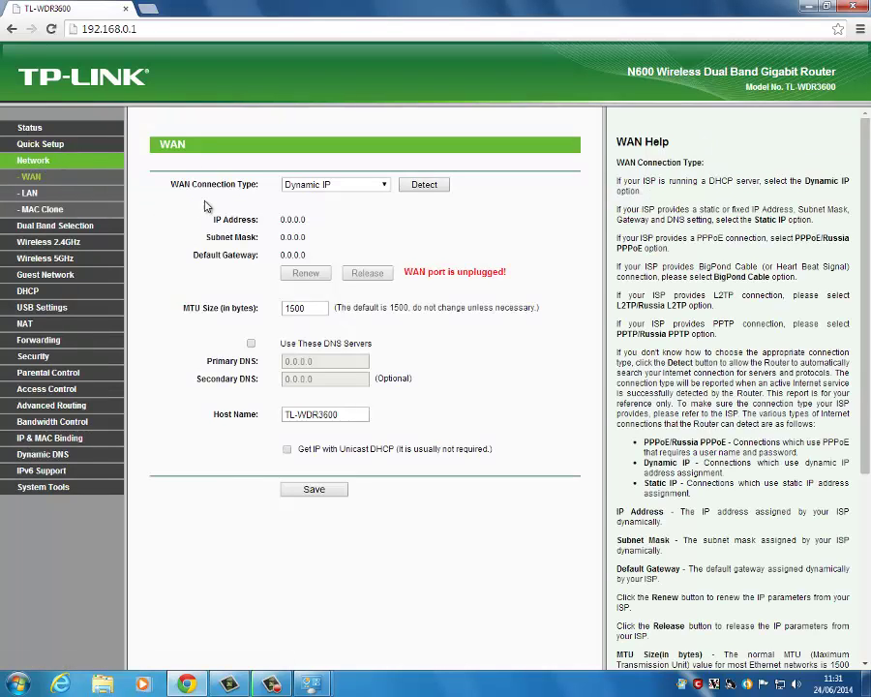
{"action": "left_click", "coordinate": [32, 193]}
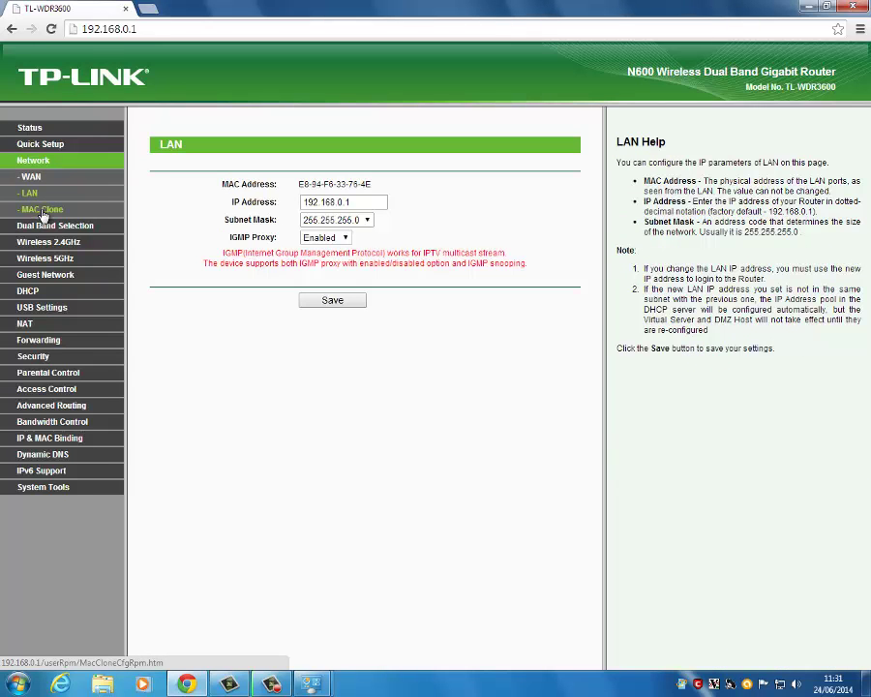
{"action": "left_click", "coordinate": [43, 210]}
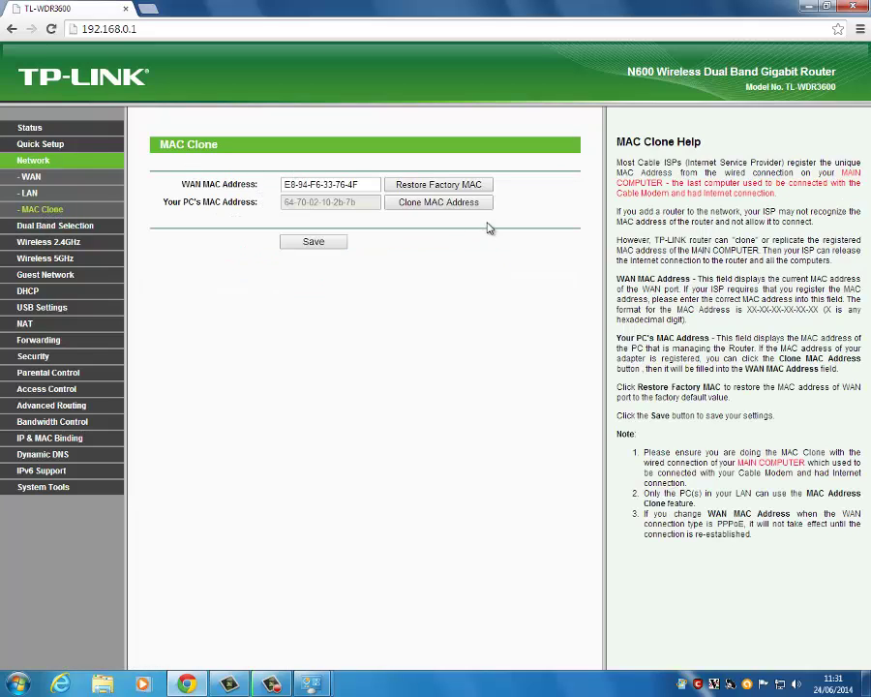
{"action": "left_click", "coordinate": [82, 226]}
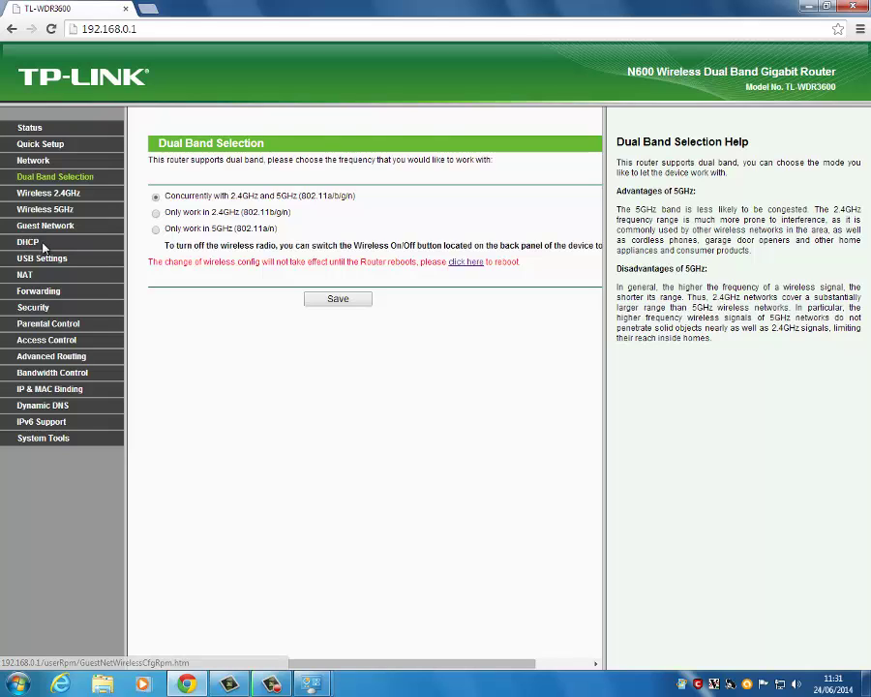
{"action": "left_click", "coordinate": [36, 242]}
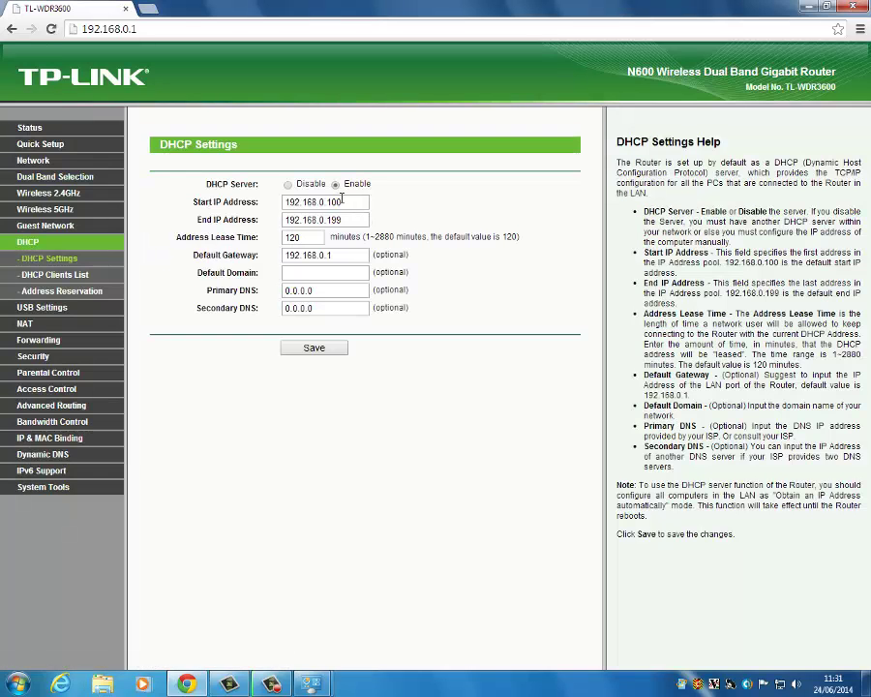
Disable the DHCP server, save it and acknowledge the reboot-required notice
{"action": "left_click", "coordinate": [301, 182]}
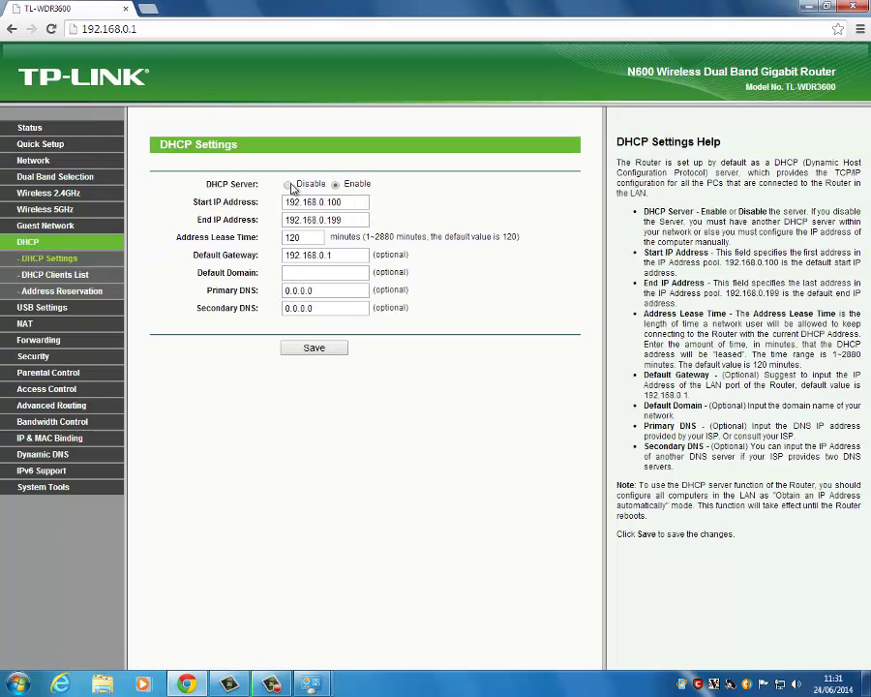
{"action": "left_click", "coordinate": [312, 346]}
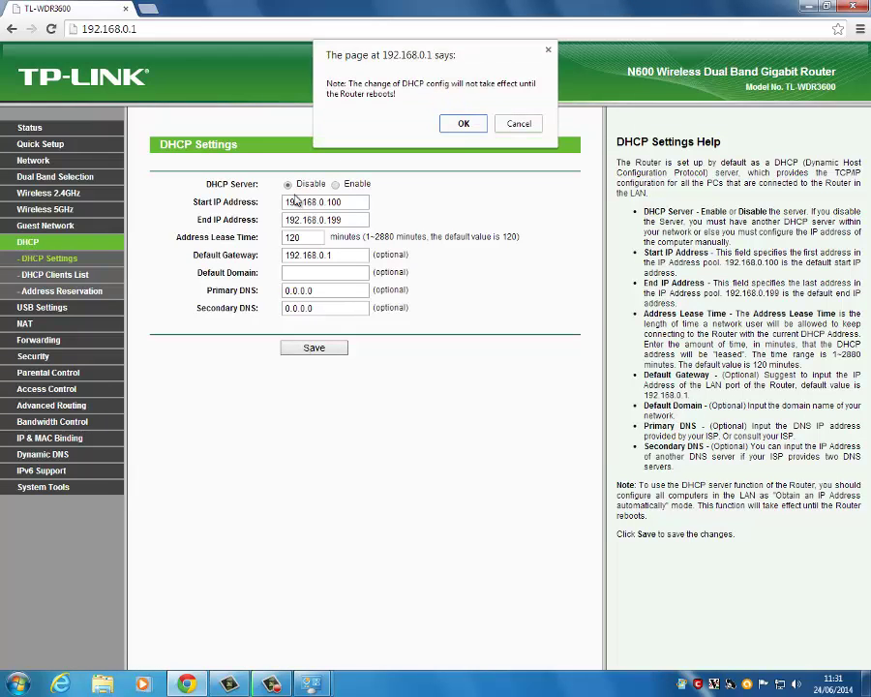
{"action": "left_click", "coordinate": [466, 121]}
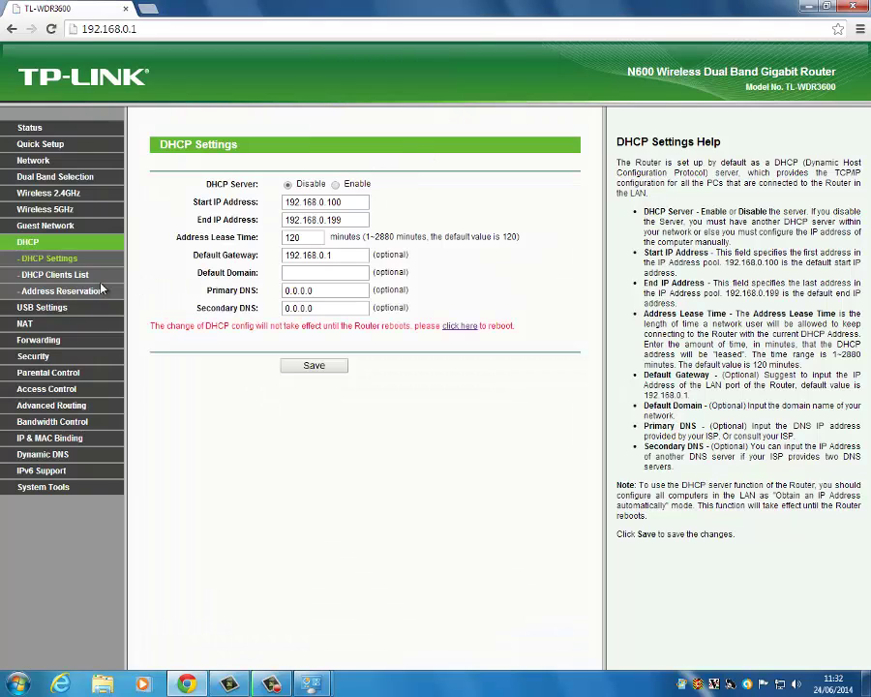
{"action": "left_click", "coordinate": [33, 160]}
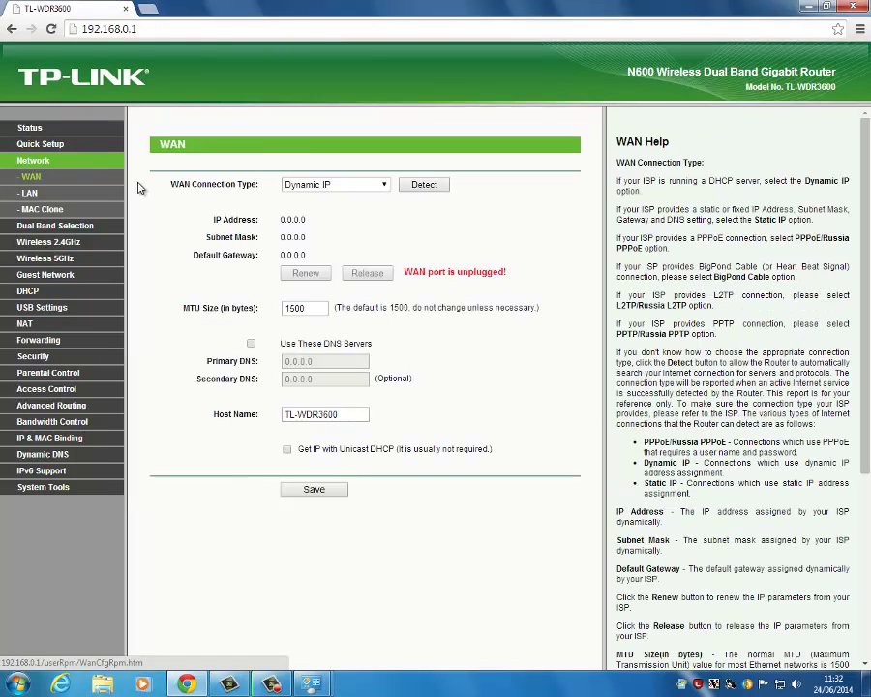
Set the LAN IP address to 192.168.1.3 with IGMP Proxy left enabled, save, and confirm the reboot
{"action": "left_click", "coordinate": [43, 192]}
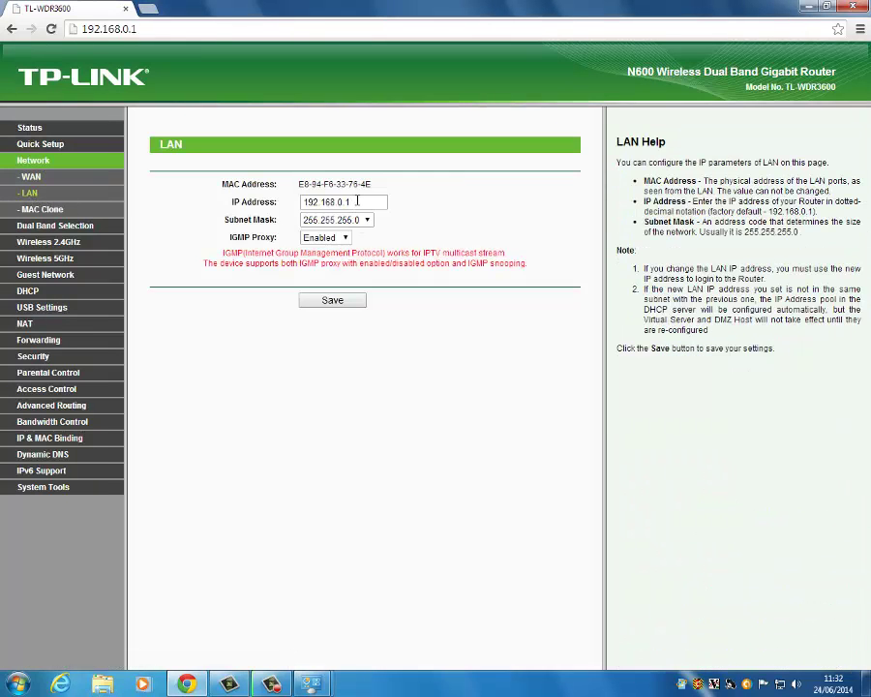
{"action": "double_click", "coordinate": [354, 201]}
{"action": "type", "text": "192.168.1"}
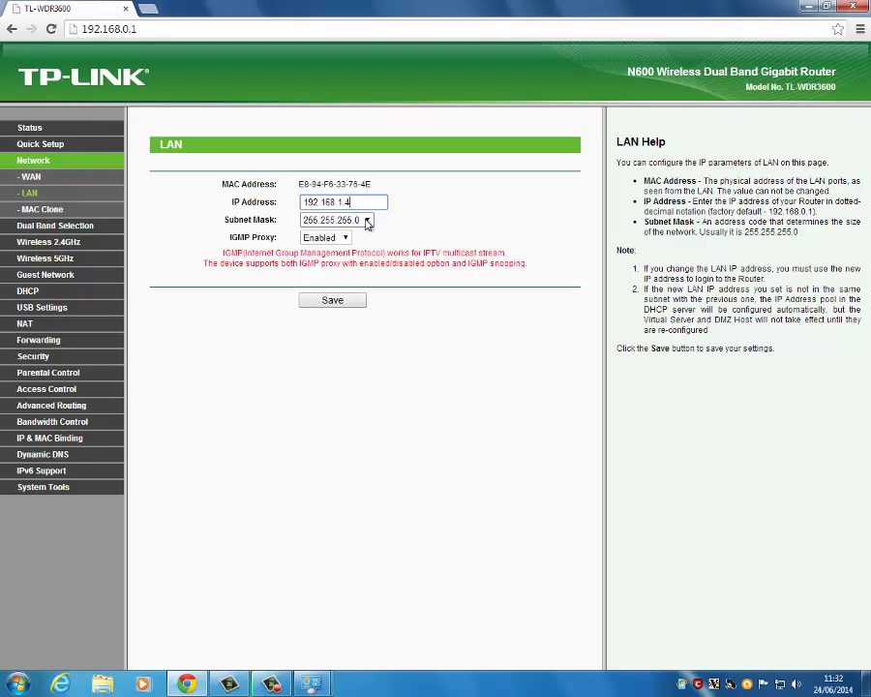
{"action": "left_click", "coordinate": [344, 238]}
{"action": "left_click", "coordinate": [343, 241]}
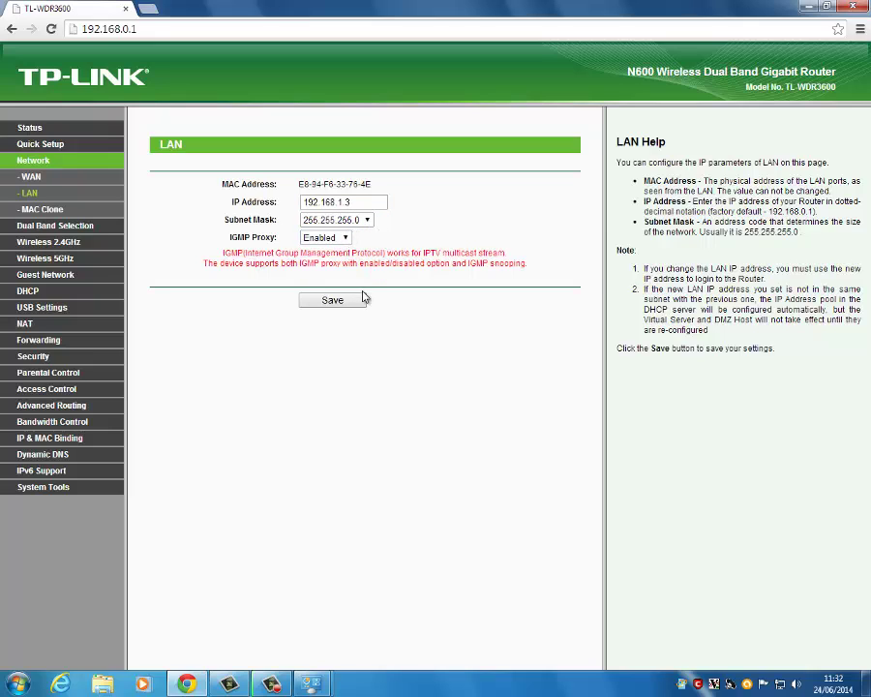
{"action": "left_click", "coordinate": [339, 301]}
{"action": "left_click", "coordinate": [464, 124]}
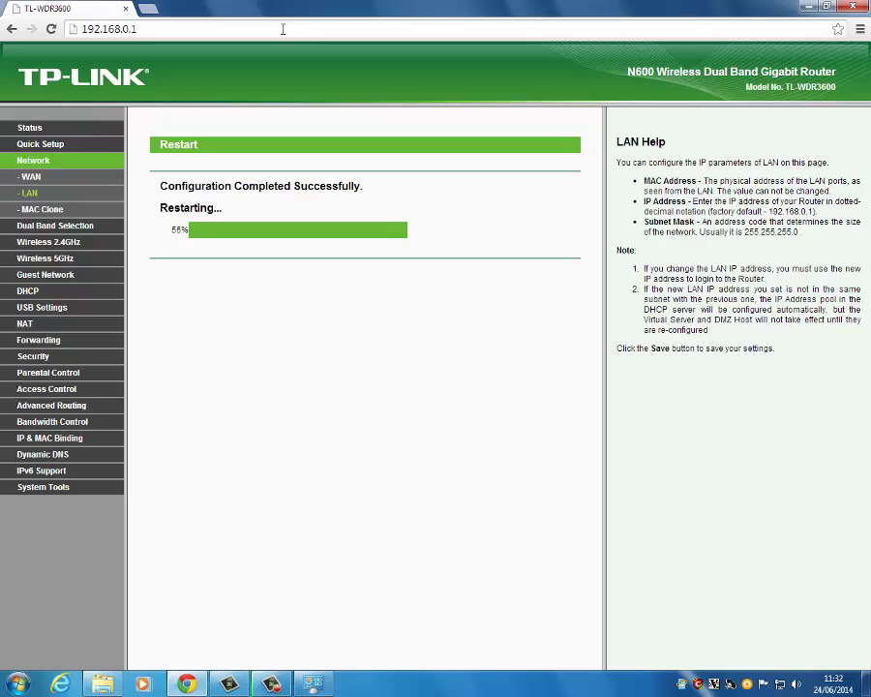
Load 192.168.1.3 in the browser, then switch to Network and Sharing Center
{"action": "left_click", "coordinate": [283, 30]}
{"action": "left_click", "coordinate": [282, 29]}
{"action": "key", "text": "BackSpace"}
{"action": "key", "text": "BackSpace"}
{"action": "key", "text": "BackSpace"}
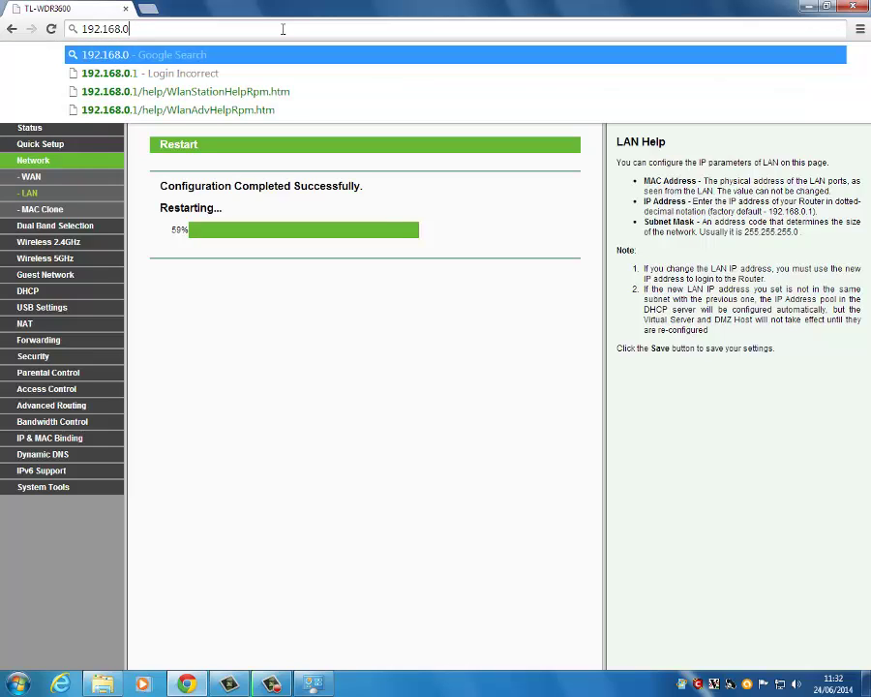
{"action": "type", "text": "1.4"}
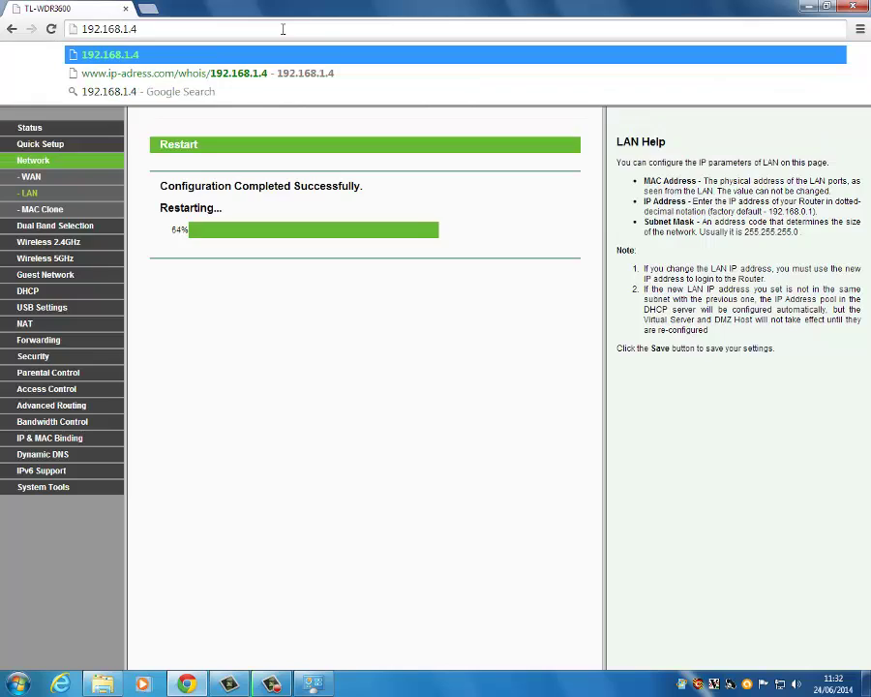
{"action": "key", "text": "BackSpace"}
{"action": "type", "text": "3"}
{"action": "key", "text": "Return"}
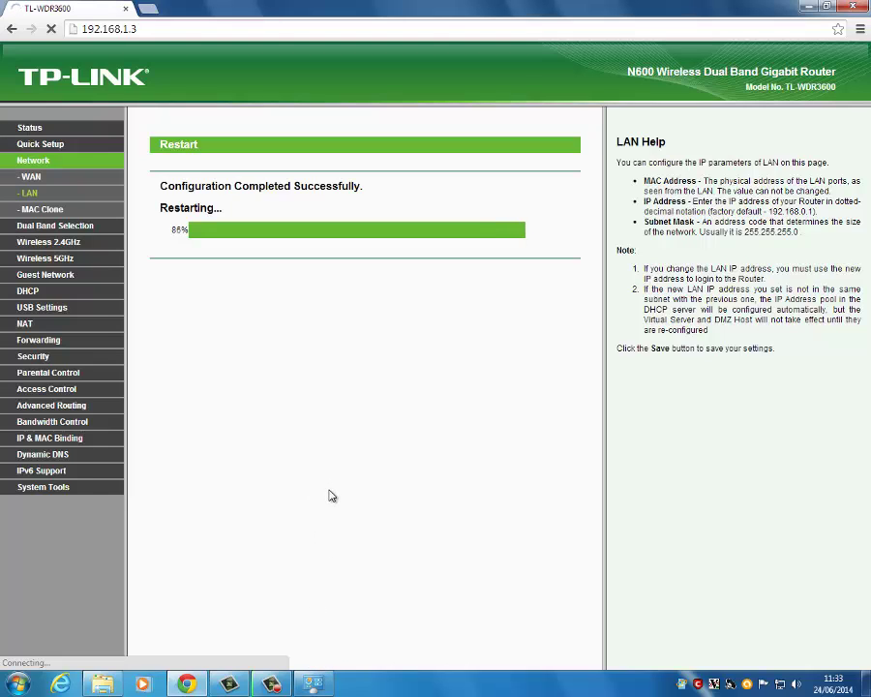
{"action": "left_click", "coordinate": [313, 677]}
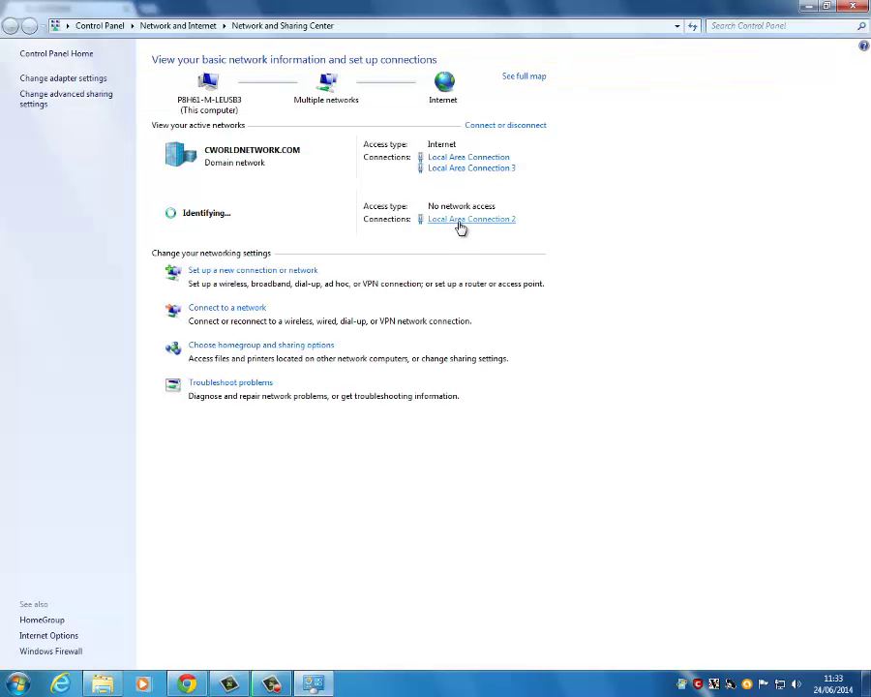
Check Local Area Connection 2's details, still at 192.168.0.100, then switch back to Chrome
{"action": "left_click", "coordinate": [459, 221]}
{"action": "left_click", "coordinate": [559, 223]}
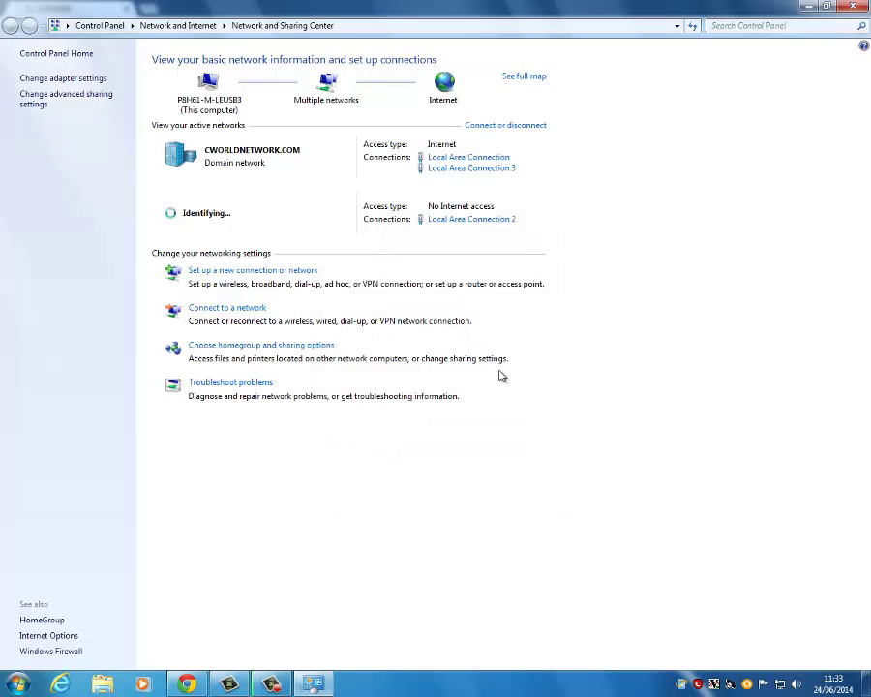
{"action": "left_click", "coordinate": [486, 220]}
{"action": "left_click", "coordinate": [359, 338]}
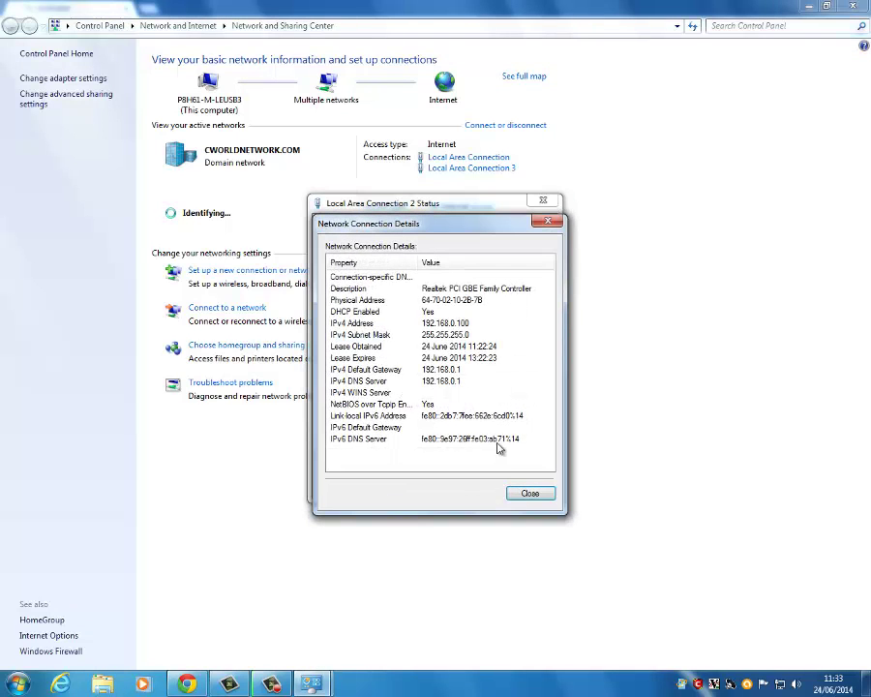
{"action": "left_click", "coordinate": [530, 495]}
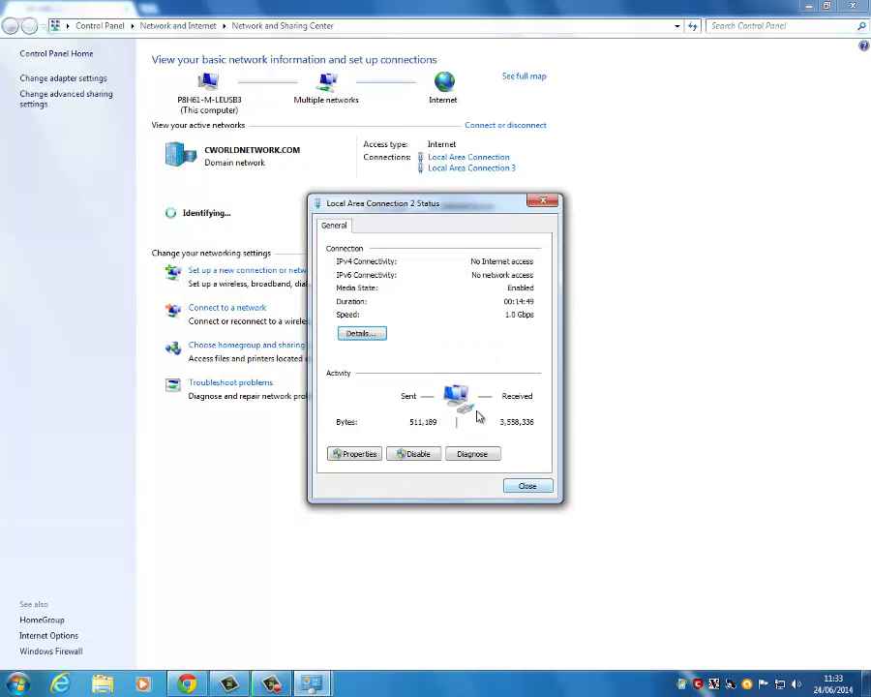
{"action": "left_click", "coordinate": [526, 486]}
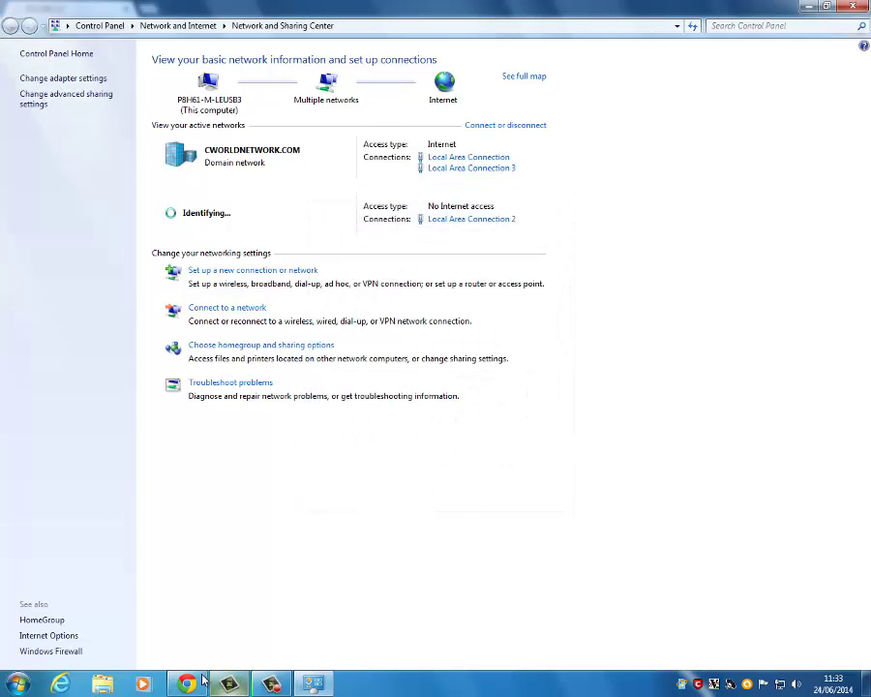
{"action": "left_click", "coordinate": [193, 682]}
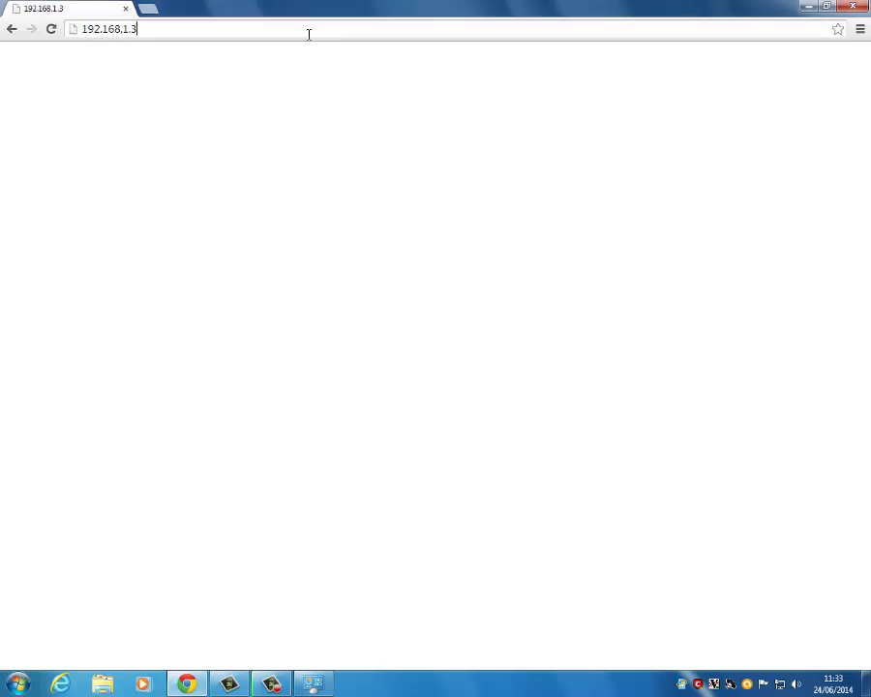
Try loading 192.168.1.3, which fails with Unable to access the network, then return to Network and Sharing Center
{"action": "key", "text": "Return"}
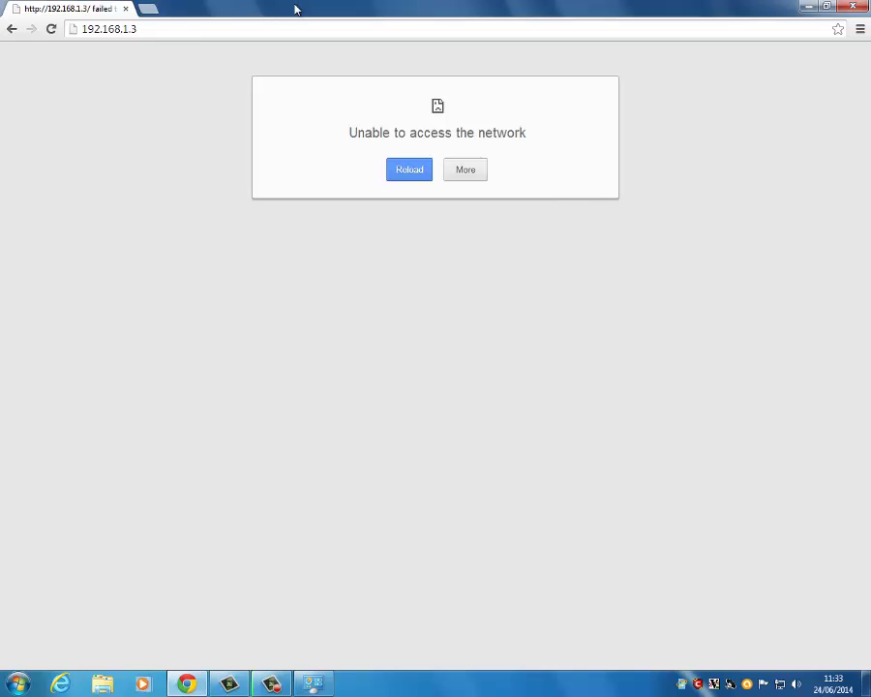
{"action": "left_click", "coordinate": [312, 683]}
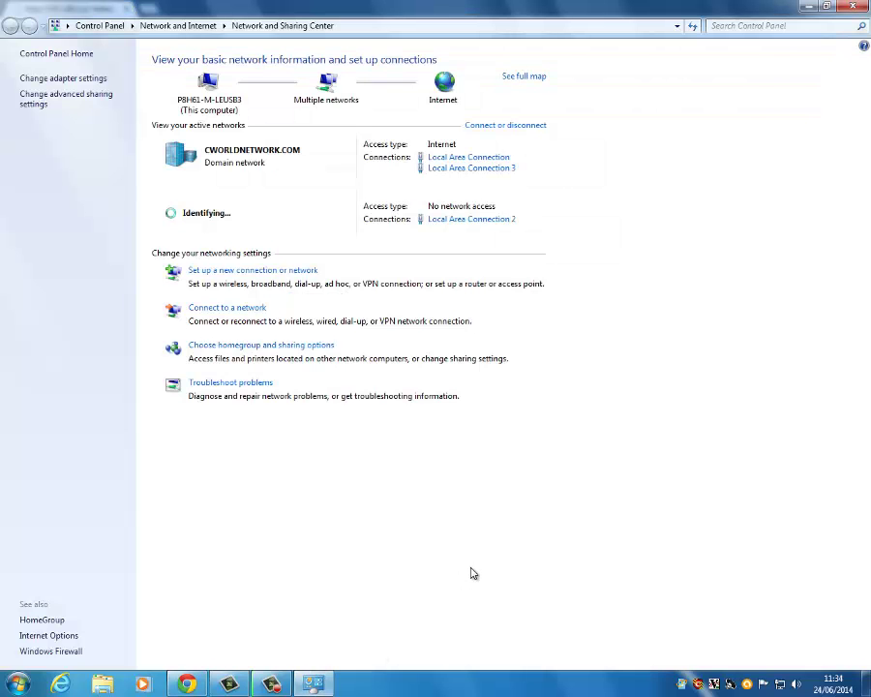
Recheck Local Area Connection 2's details until it shows IPv4 address 192.168.1.17
{"action": "left_click", "coordinate": [478, 217]}
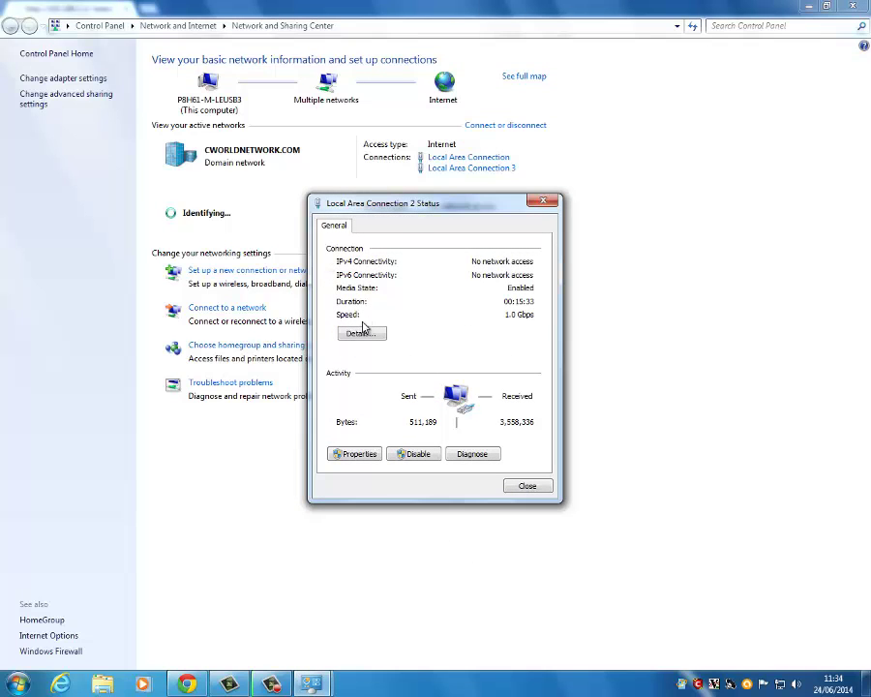
{"action": "left_click", "coordinate": [367, 327]}
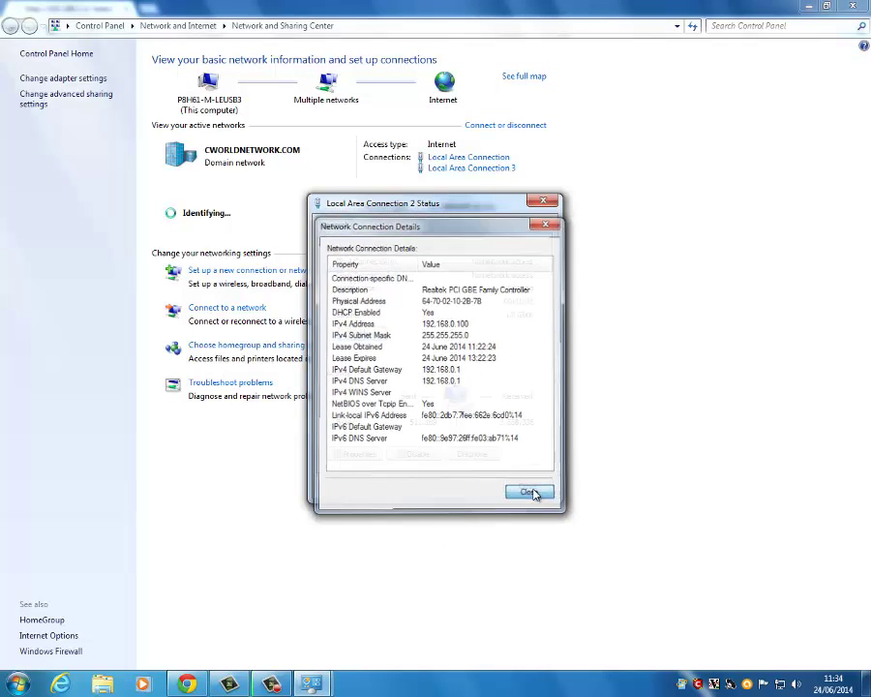
{"action": "left_click", "coordinate": [528, 487]}
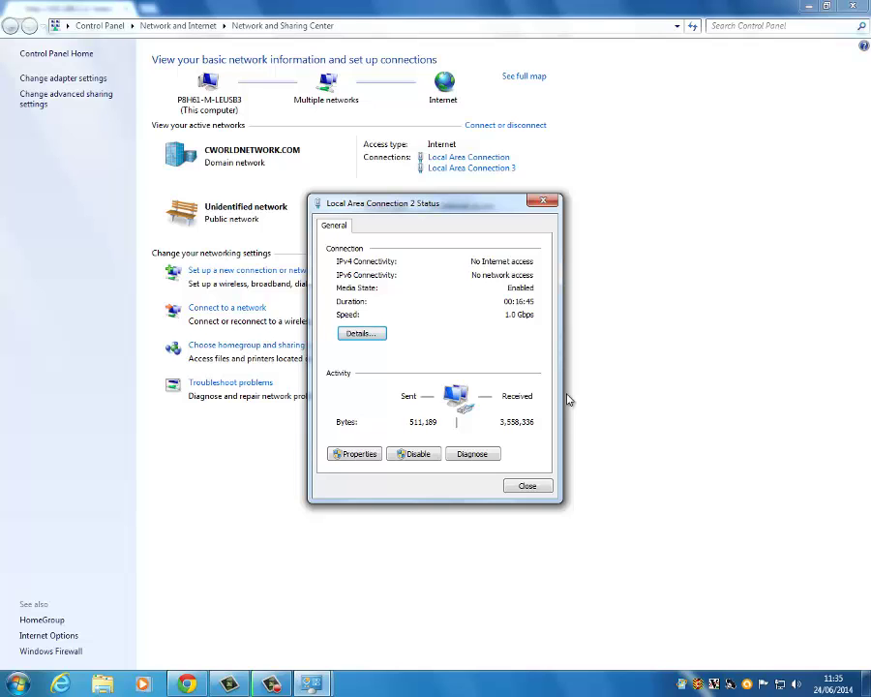
{"action": "left_click", "coordinate": [364, 334]}
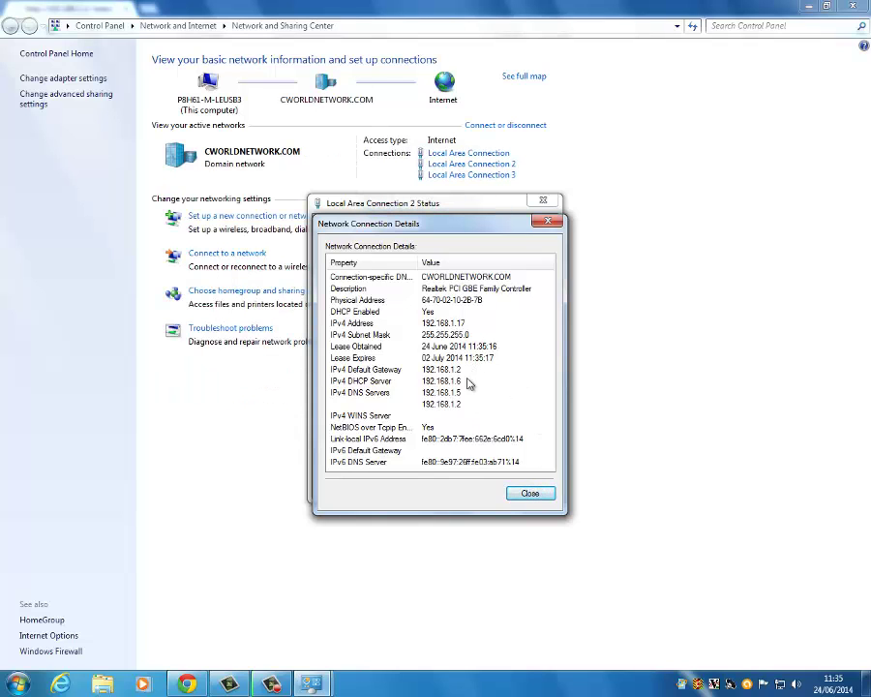
{"action": "left_click", "coordinate": [529, 492]}
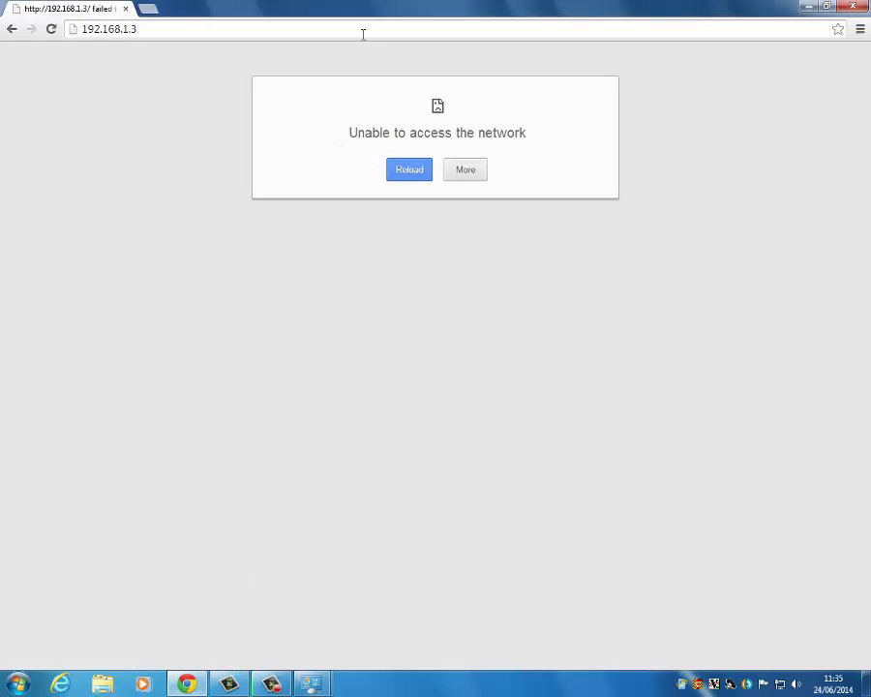
Reload 192.168.1.3 and enter the administrator user name and password at the login prompt
{"action": "left_click", "coordinate": [363, 34]}
{"action": "key", "text": "Return"}
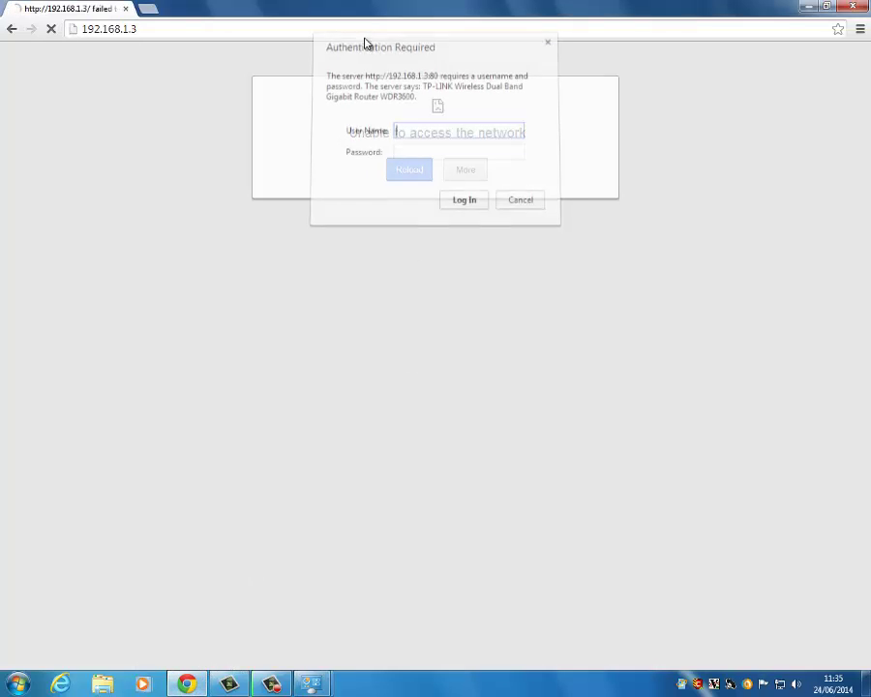
{"action": "type", "text": "ADMIN"}
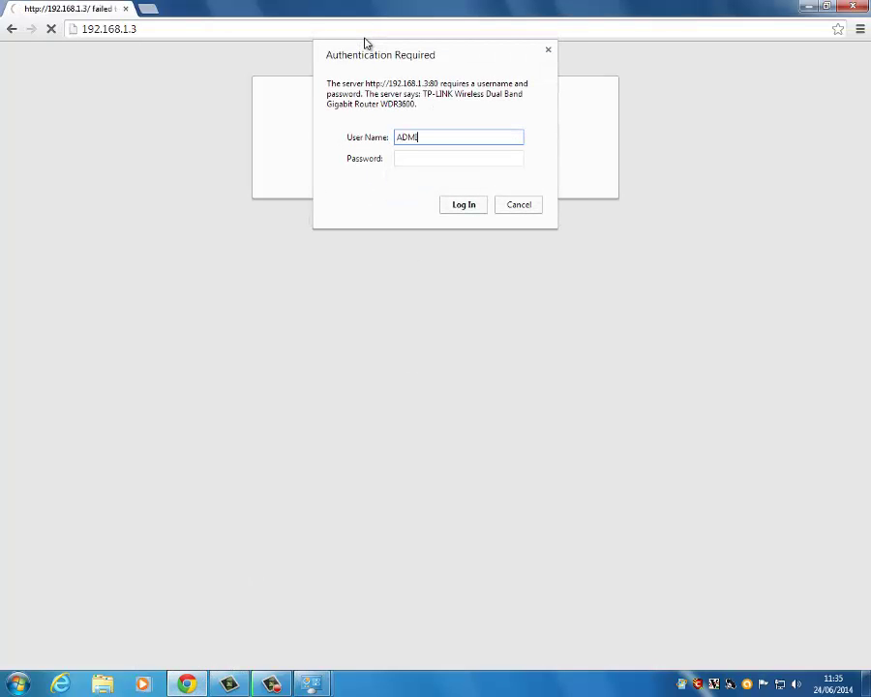
{"action": "key", "text": "Tab"}
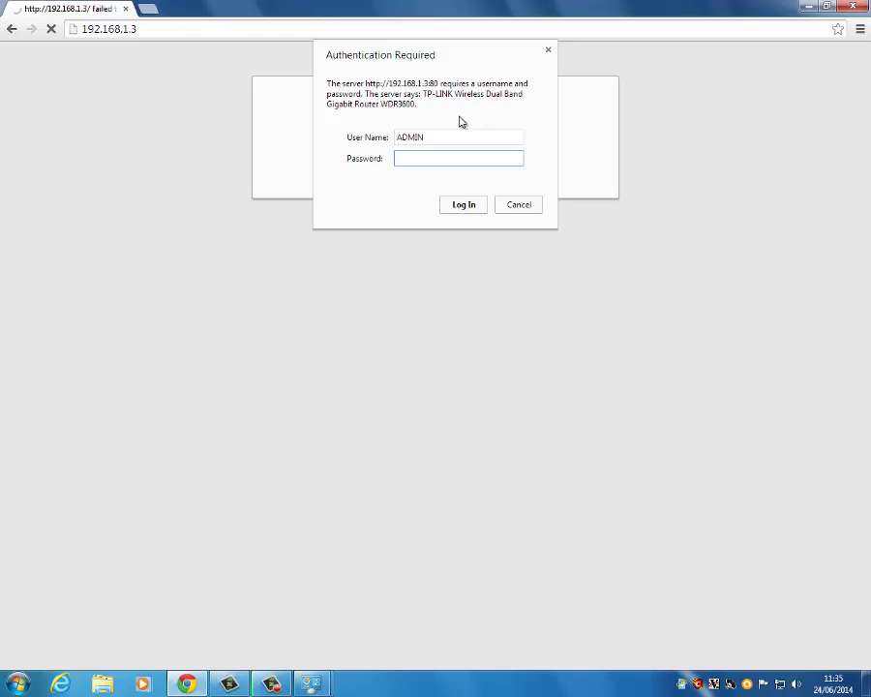
{"action": "double_click", "coordinate": [472, 136]}
{"action": "key", "text": "Tab"}
{"action": "type", "text": "****"}
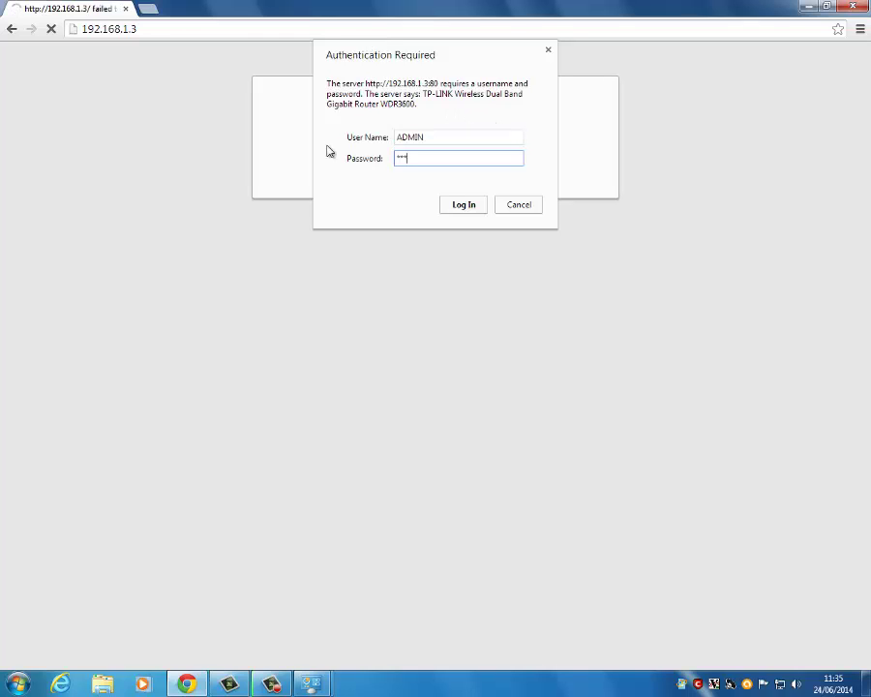
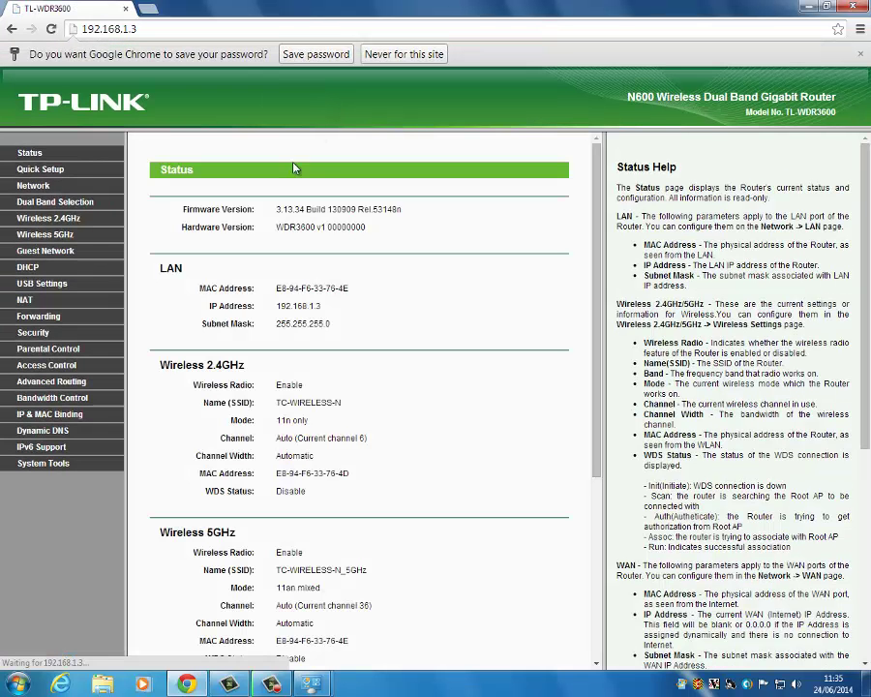
Dismiss Chrome's save-password bar and review the Status page's WAN and traffic statistics
{"action": "left_click", "coordinate": [335, 56]}
{"action": "scroll", "coordinate": [408, 241], "scroll_direction": "down", "scroll_amount": 3}
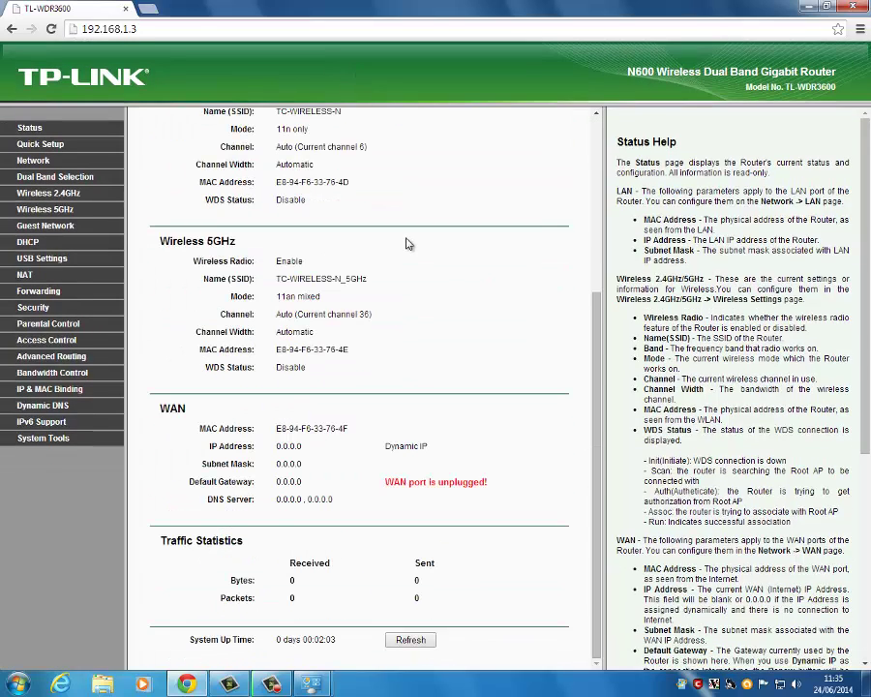
{"action": "scroll", "coordinate": [406, 242], "scroll_direction": "up", "scroll_amount": 3}
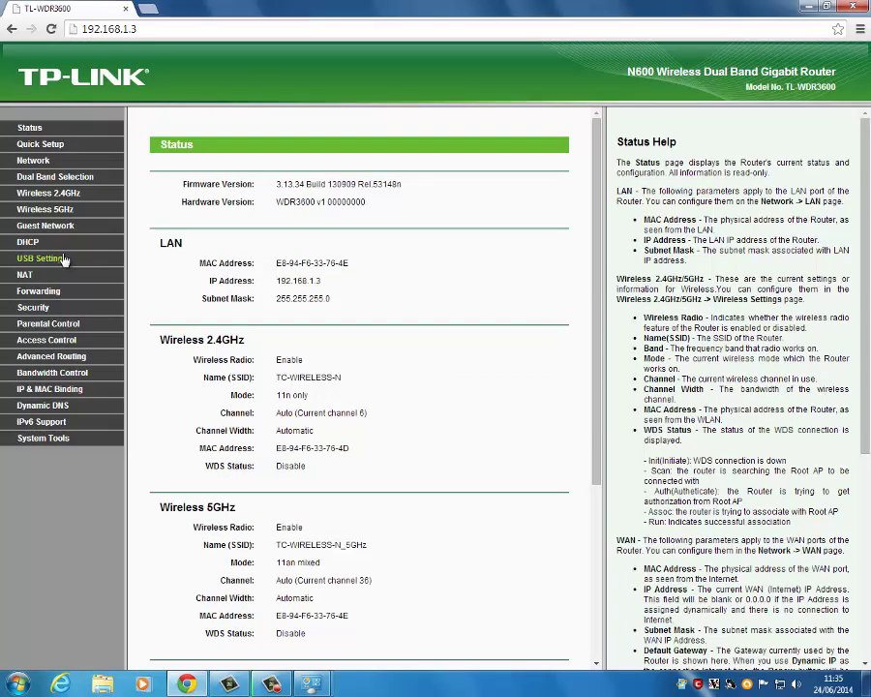
Open Guest Network's Wireless Settings and review the enabled 2.4GHz and 5GHz guest networks
{"action": "left_click", "coordinate": [45, 226]}
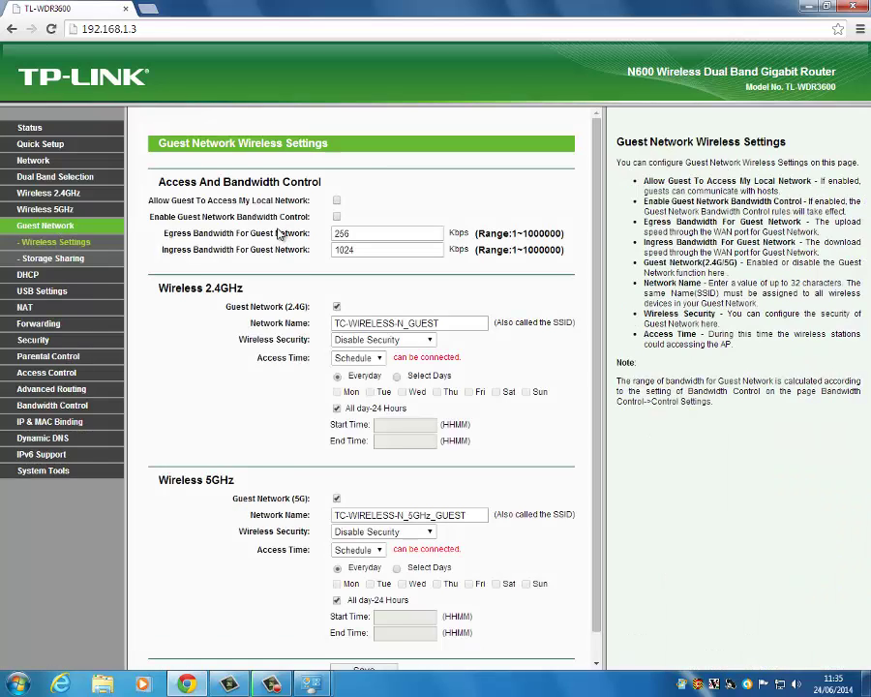
{"action": "scroll", "coordinate": [278, 236], "scroll_direction": "down", "scroll_amount": 1}
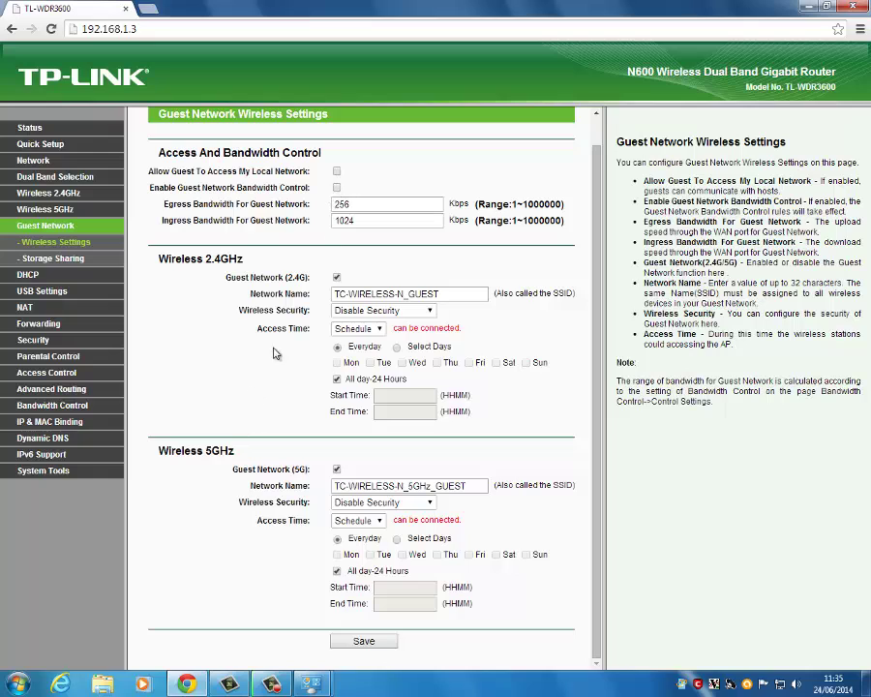
{"action": "scroll", "coordinate": [256, 401], "scroll_direction": "up", "scroll_amount": 1}
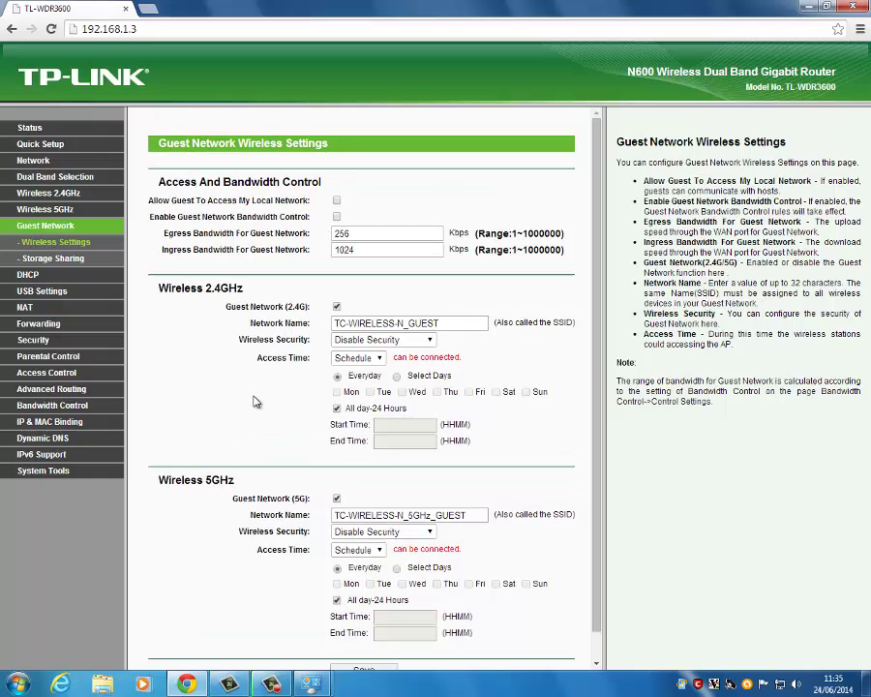